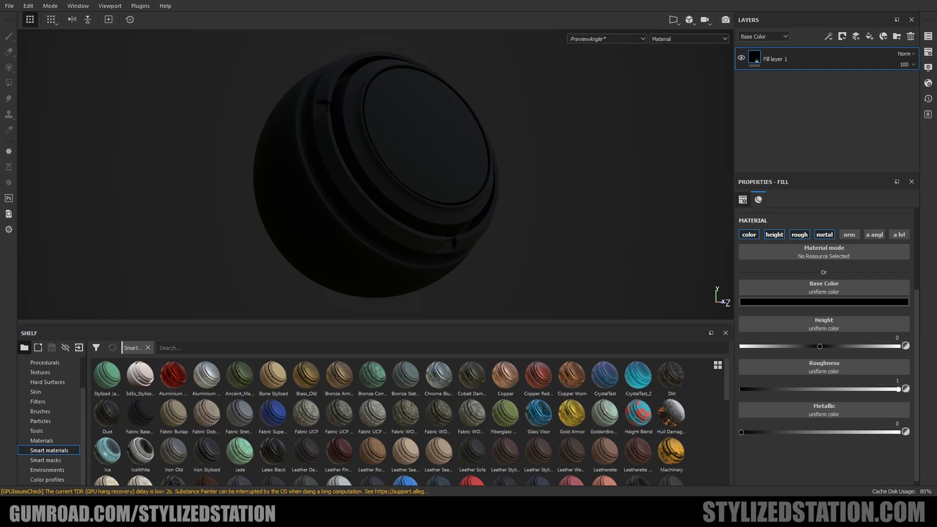
# Step: Try Grunge Brushed as the roughness texture of Fill layer 1 and undo it
pyautogui.scroll(3, 376, 195)
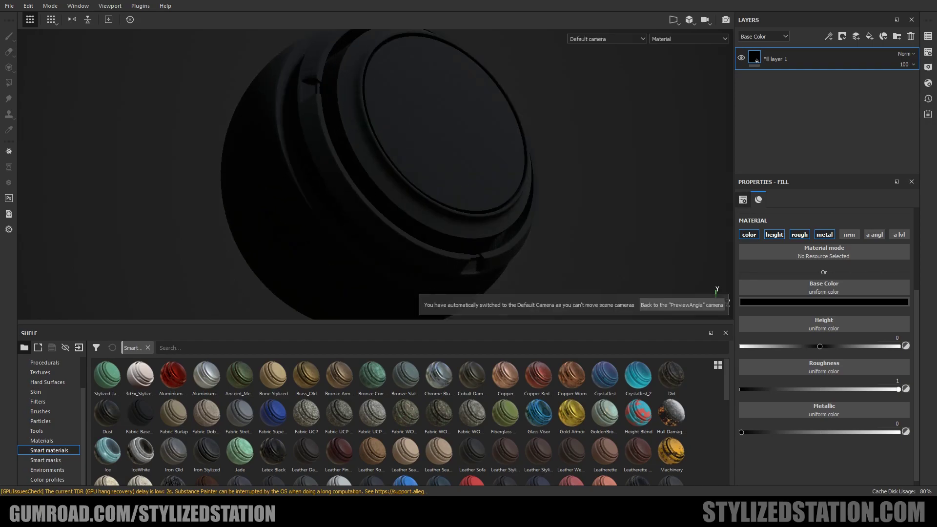
pyautogui.keyDown('shift'); pyautogui.moveTo(361, 207); pyautogui.dragTo(393, 207, button='right'); pyautogui.keyUp('shift')
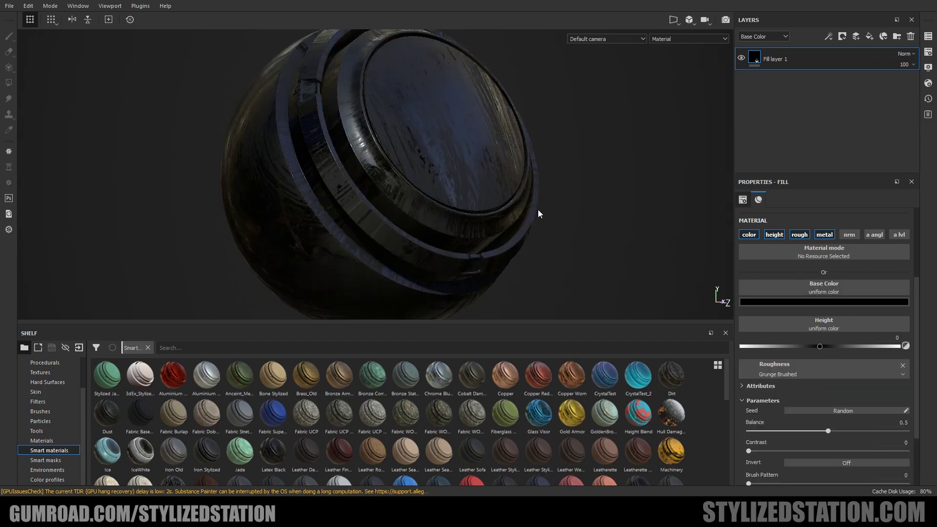
pyautogui.hotkey('ctrl', 'z')
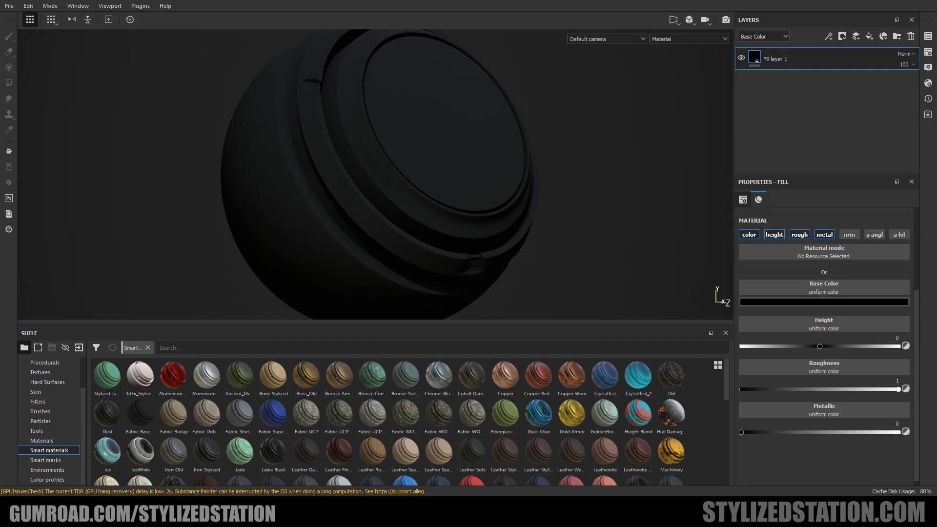
# Step: Add a new fill layer above Fill layer 1 and name it veins
pyautogui.click(869, 36)
pyautogui.doubleClick(781, 58)
pyautogui.write('vEINS')
pyautogui.press('Return')
pyautogui.doubleClick(783, 59)
pyautogui.doubleClick(783, 58)
pyautogui.write('veins')
pyautogui.press('Return')
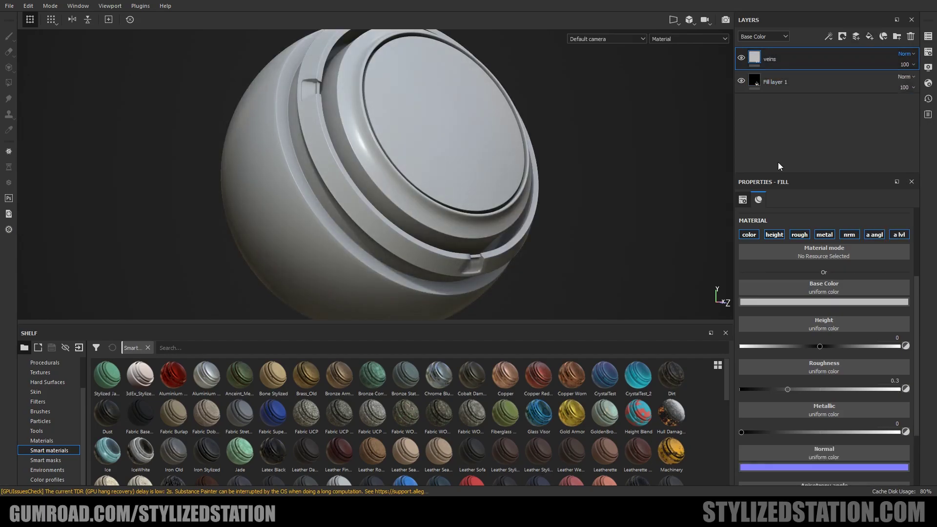
# Step: Set the veins layer to tri-planar projection with Bilinear | Sharp filtering
pyautogui.scroll(3, 816, 247)
pyautogui.click(816, 229)
pyautogui.click(805, 244)
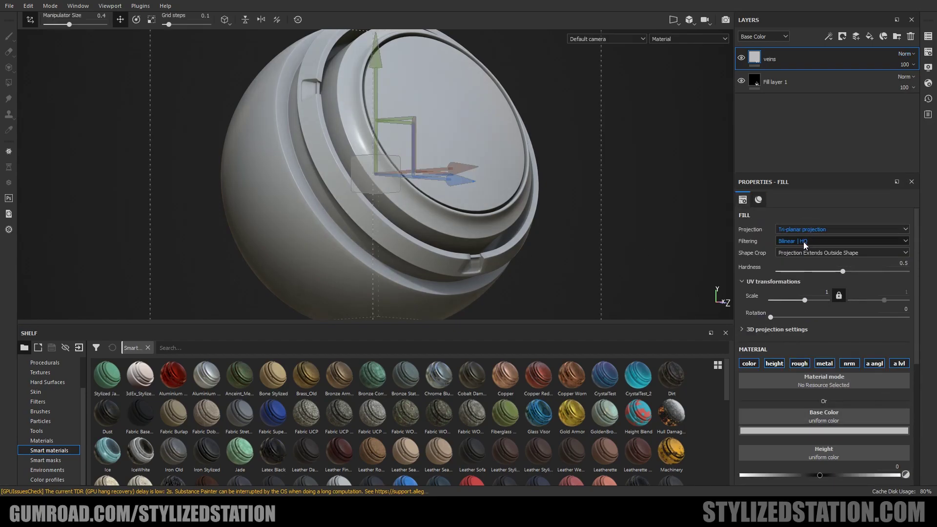
pyautogui.click(805, 244)
pyautogui.click(807, 253)
# Step: Disable the normal, anisotropy angle and anisotropy level channels on the veins layer
pyautogui.click(849, 364)
pyautogui.click(874, 363)
pyautogui.click(900, 363)
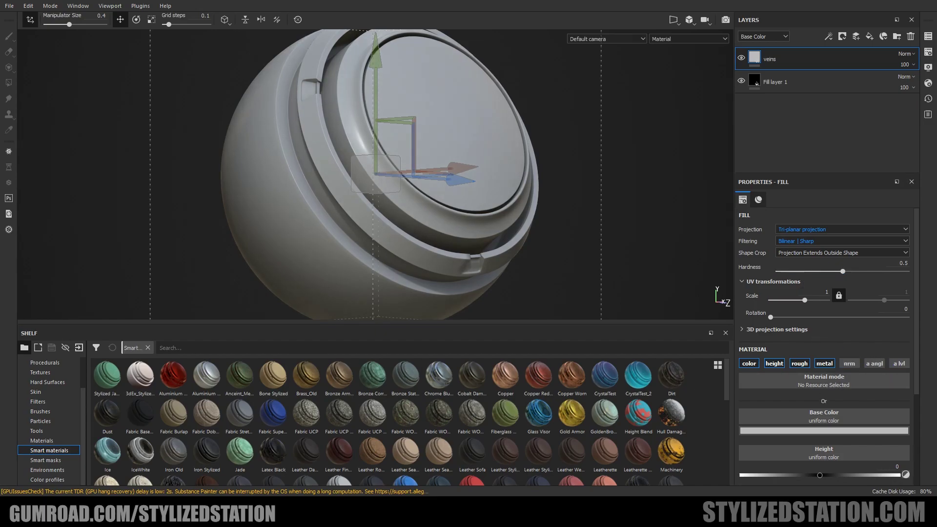
# Step: Set the veins layer's height to -0.42 and its metallic value to about 0.92
pyautogui.scroll(-3, 855, 418)
pyautogui.click(898, 379)
pyautogui.write('0.42')
pyautogui.press('Return')
pyautogui.click(885, 378)
pyautogui.write('-')
pyautogui.press('Return')
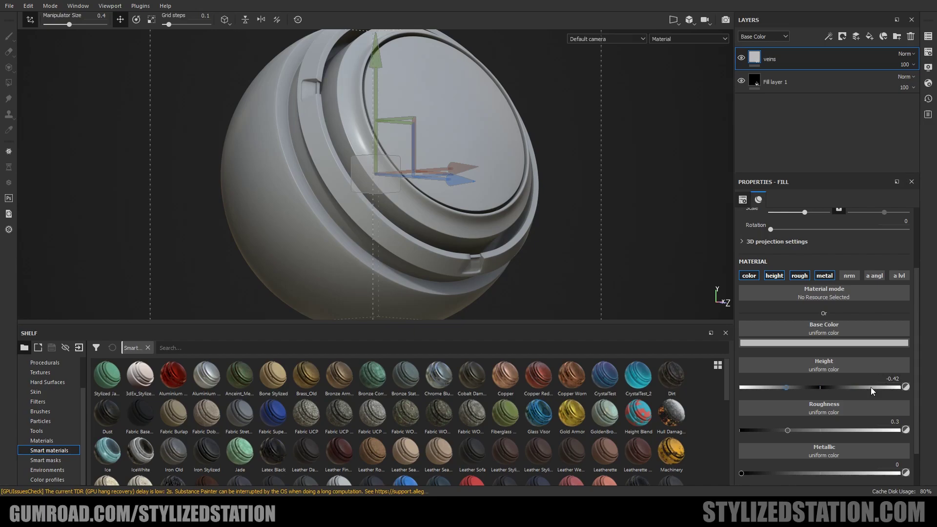
pyautogui.moveTo(878, 473); pyautogui.dragTo(892, 472)
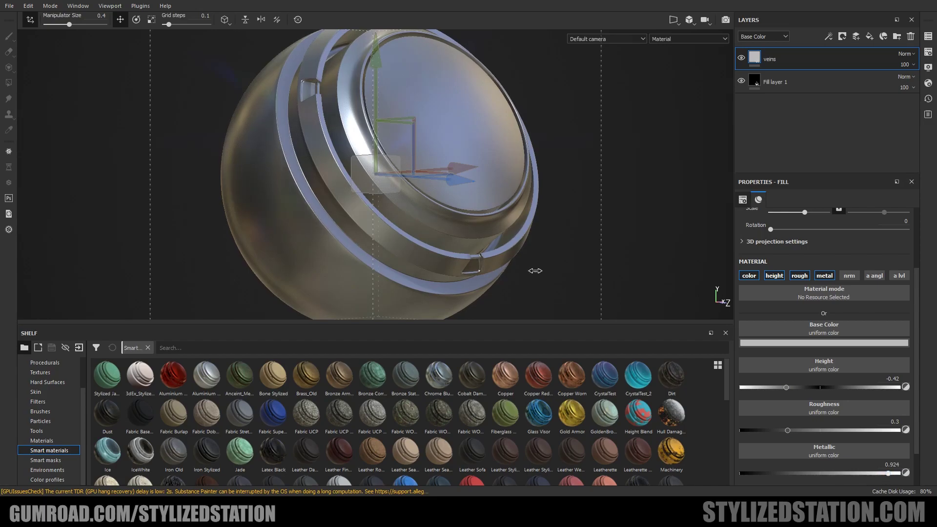
# Step: Add a black mask to the veins layer and a Levels adjustment affecting its base color
pyautogui.rightClick(783, 60)
pyautogui.click(813, 75)
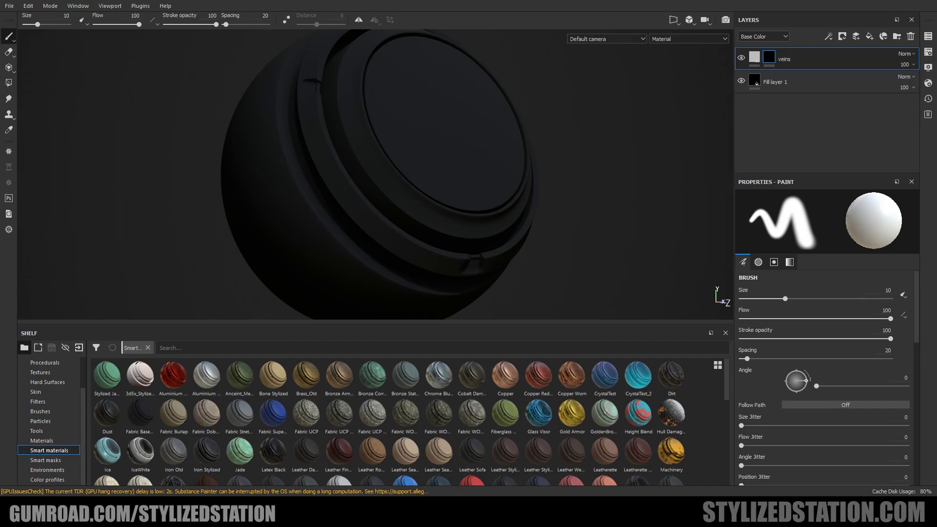
pyautogui.click(754, 56)
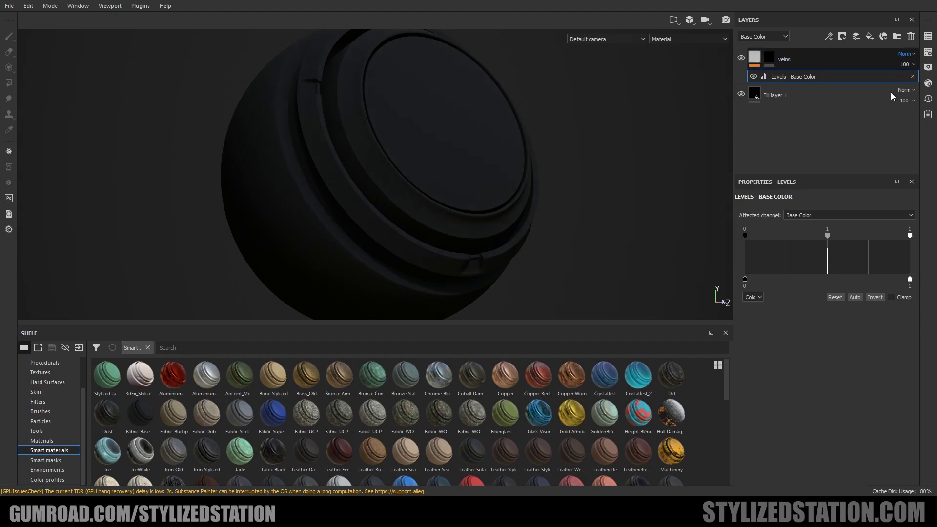
# Step: Set the veins layer's base color blending to Passthrough and raise the Levels output black point to about 0.3, plus the input black point and midtone
pyautogui.click(905, 53)
pyautogui.click(894, 74)
pyautogui.moveTo(748, 282); pyautogui.dragTo(791, 292)
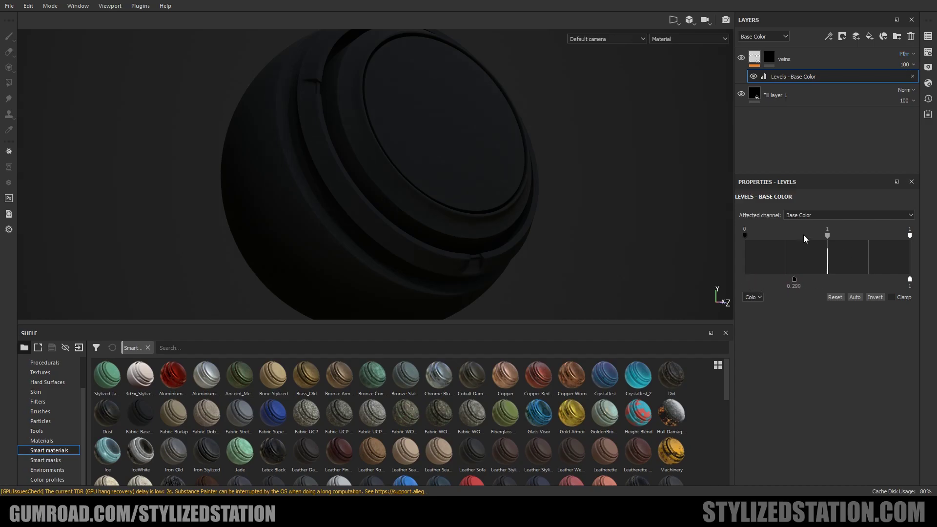
pyautogui.moveTo(746, 236); pyautogui.dragTo(806, 236)
pyautogui.moveTo(865, 237)
pyautogui.mouseDown()
pyautogui.moveTo(857, 238)
pyautogui.moveTo(909, 236)
pyautogui.moveTo(883, 236)
pyautogui.mouseUp()
# Step: Add a fill using Grunge Marble Veins to the veins mask, with Invert on and balance at 0.2
pyautogui.click(768, 54)
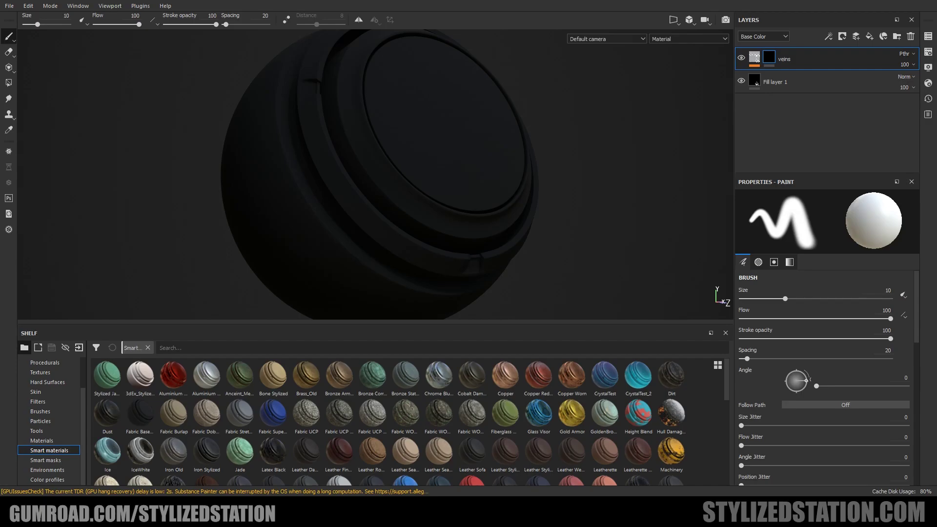
pyautogui.rightClick(783, 57)
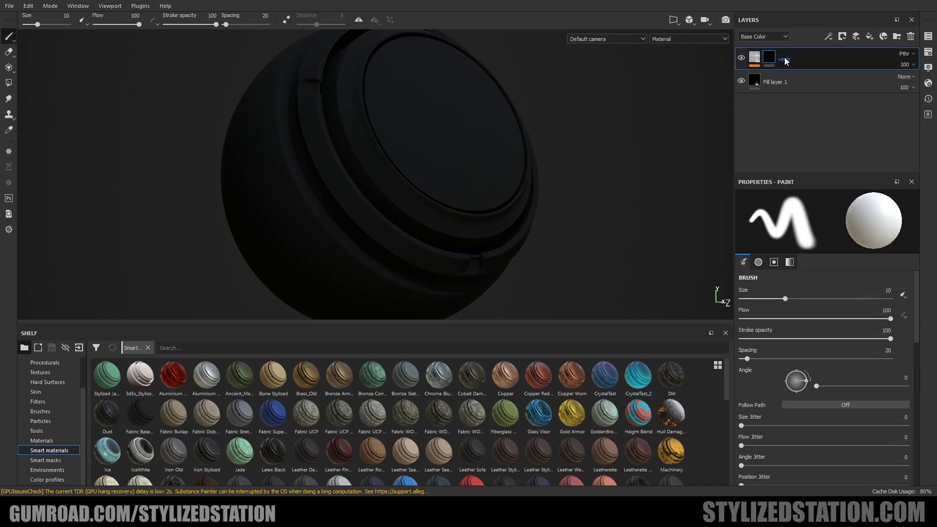
pyautogui.click(816, 362)
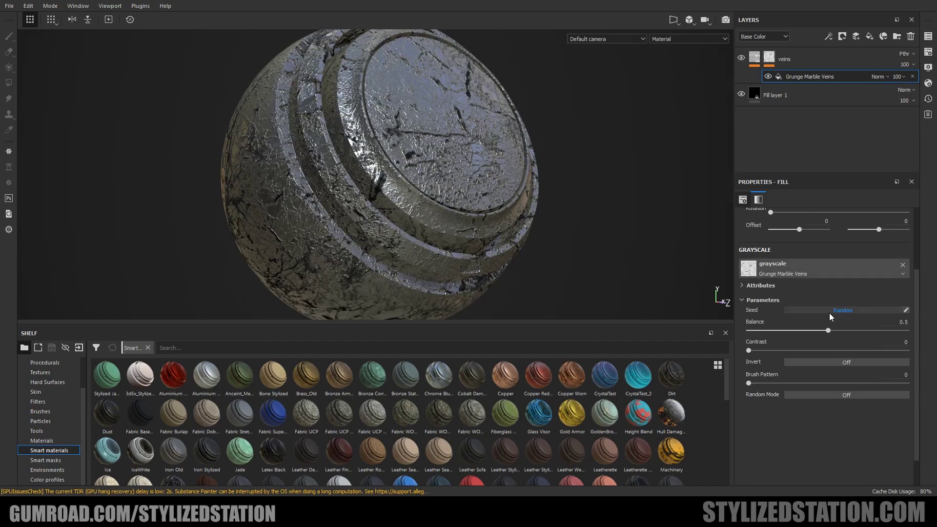
pyautogui.click(822, 363)
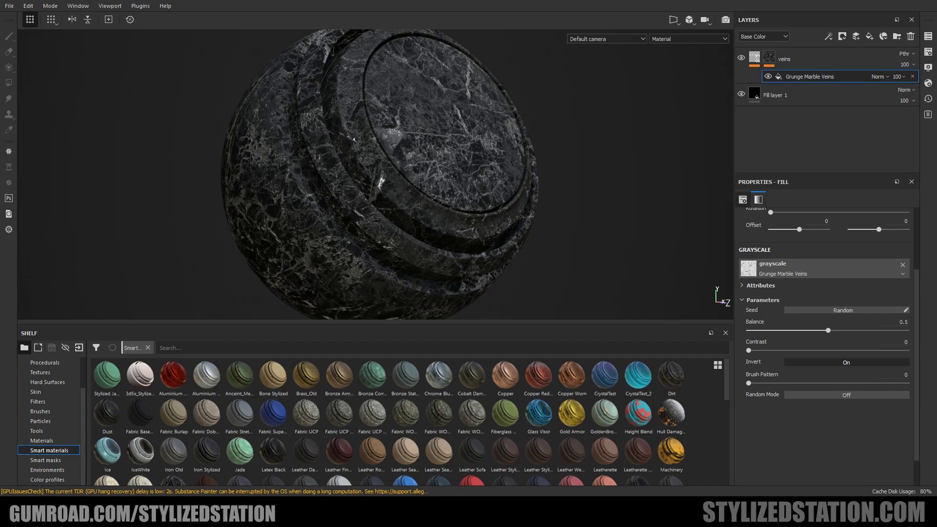
pyautogui.moveTo(828, 331)
pyautogui.mouseDown()
pyautogui.moveTo(760, 326)
pyautogui.moveTo(780, 328)
pyautogui.mouseUp()
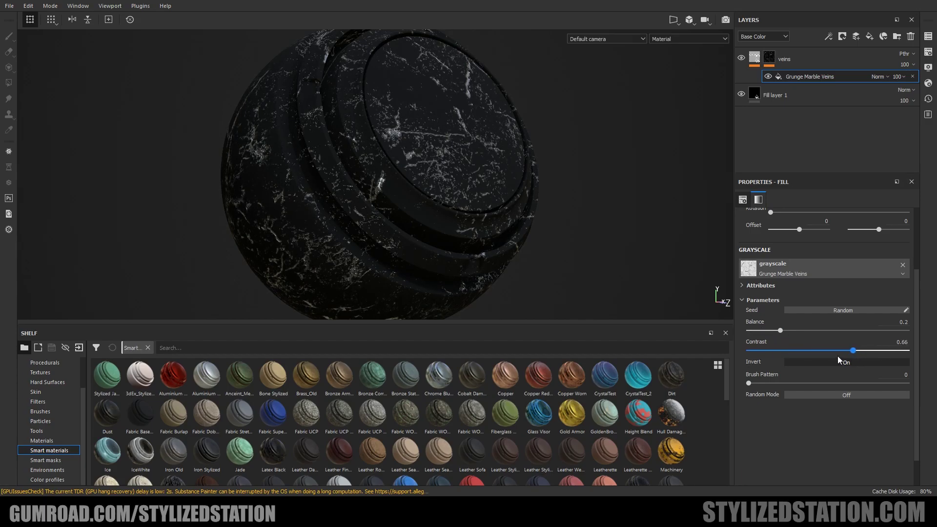
# Step: Set the Grunge Marble Veins mask fill to tri-planar projection with Bilinear | Sharp filtering
pyautogui.scroll(3, 825, 342)
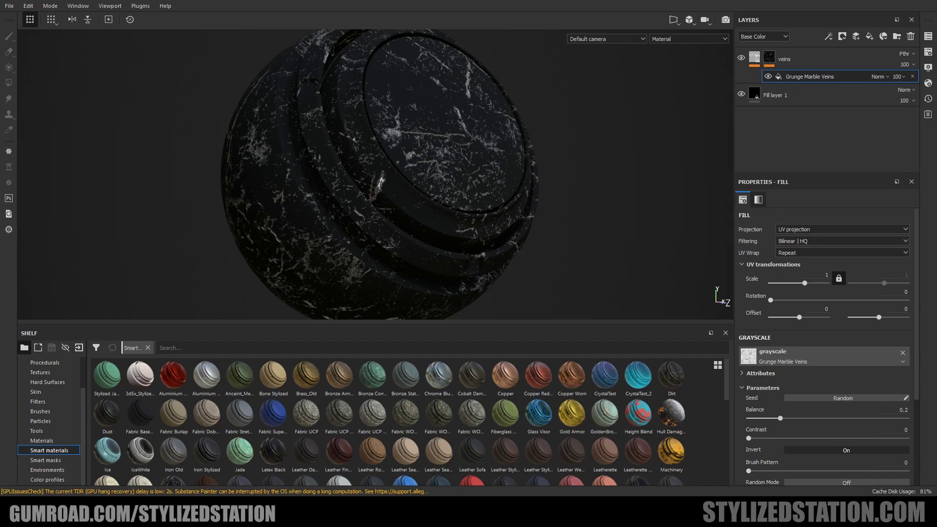
pyautogui.scroll(3, 414, 166)
pyautogui.moveTo(386, 176)
pyautogui.keyDown('alt'); pyautogui.mouseDown()
pyautogui.moveTo(449, 180)
pyautogui.moveTo(383, 180)
pyautogui.mouseUp(); pyautogui.keyUp('alt')
pyautogui.keyDown('alt'); pyautogui.moveTo(383, 181); pyautogui.dragTo(386, 170, button='middle'); pyautogui.keyUp('alt')
pyautogui.scroll(-5, 386, 170)
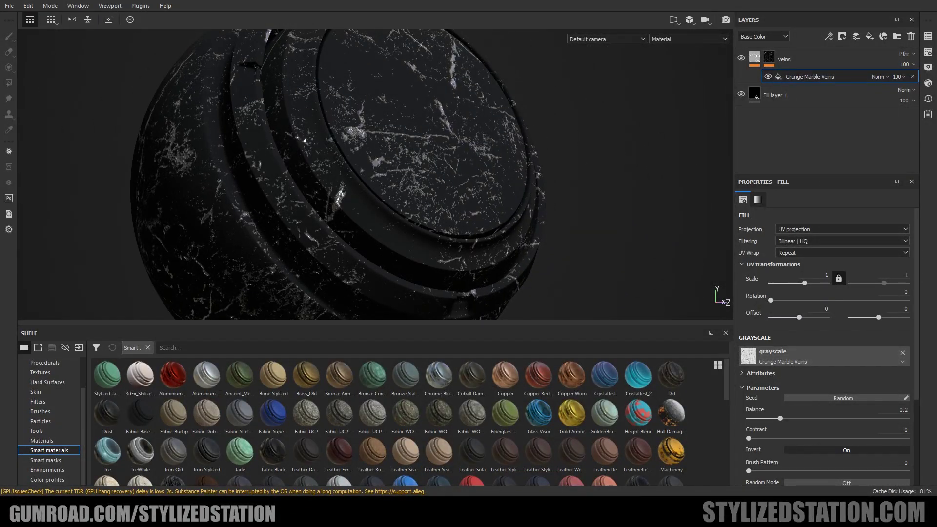
pyautogui.click(804, 229)
pyautogui.click(797, 243)
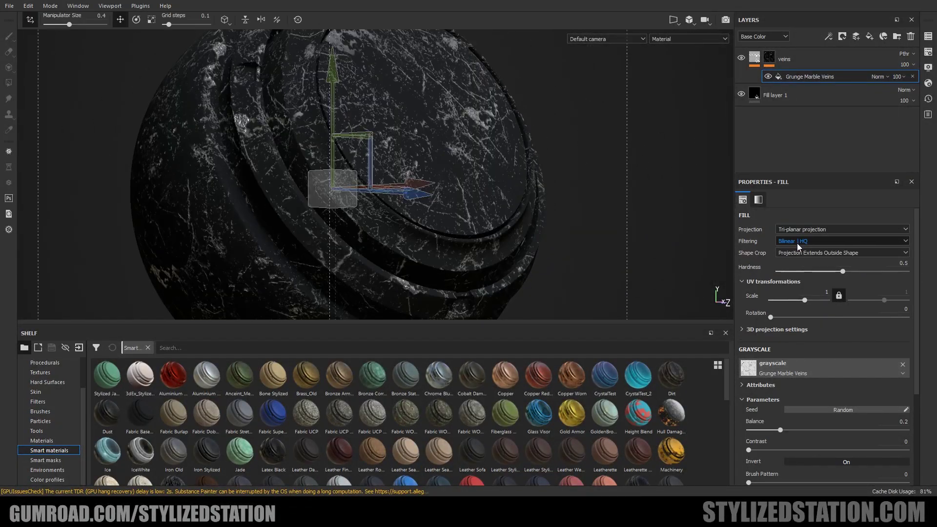
pyautogui.keyDown('alt'); pyautogui.moveTo(435, 197); pyautogui.dragTo(490, 200); pyautogui.keyUp('alt')
pyautogui.click(796, 254)
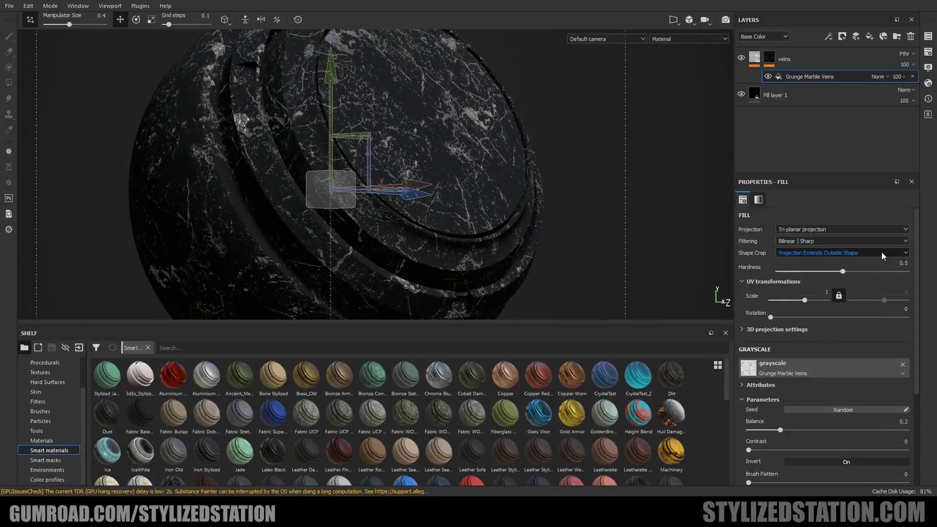
# Step: Set the Grunge Marble Veins mask fill's balance to 0.1 and its rotation to about 103.6
pyautogui.scroll(-2, 831, 328)
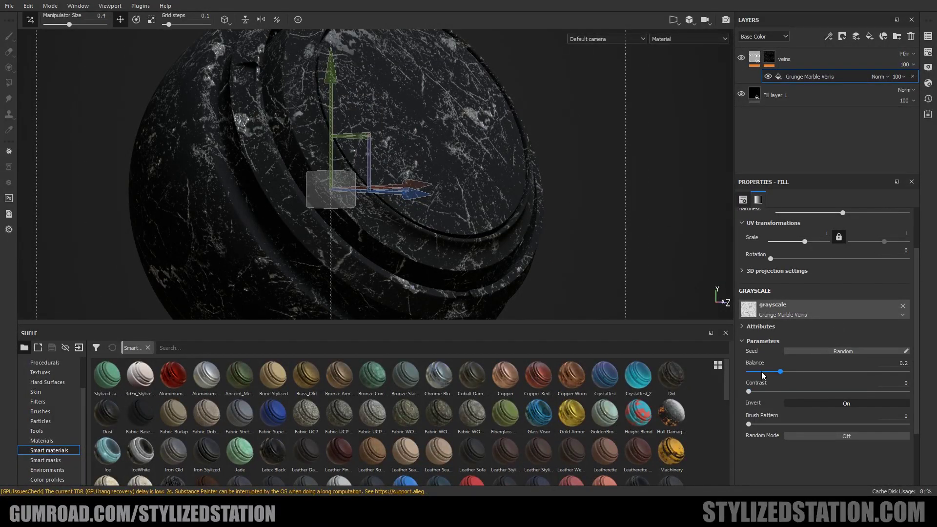
pyautogui.moveTo(780, 372)
pyautogui.mouseDown()
pyautogui.moveTo(816, 371)
pyautogui.moveTo(748, 364)
pyautogui.moveTo(780, 371)
pyautogui.moveTo(765, 372)
pyautogui.mouseUp()
pyautogui.scroll(2, 789, 362)
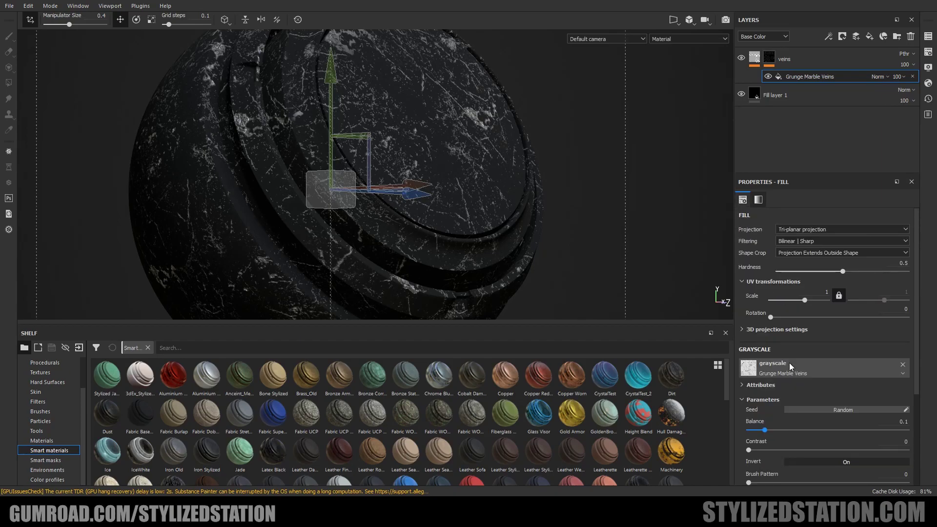
pyautogui.moveTo(804, 301)
pyautogui.mouseDown()
pyautogui.moveTo(784, 318)
pyautogui.moveTo(808, 318)
pyautogui.mouseUp()
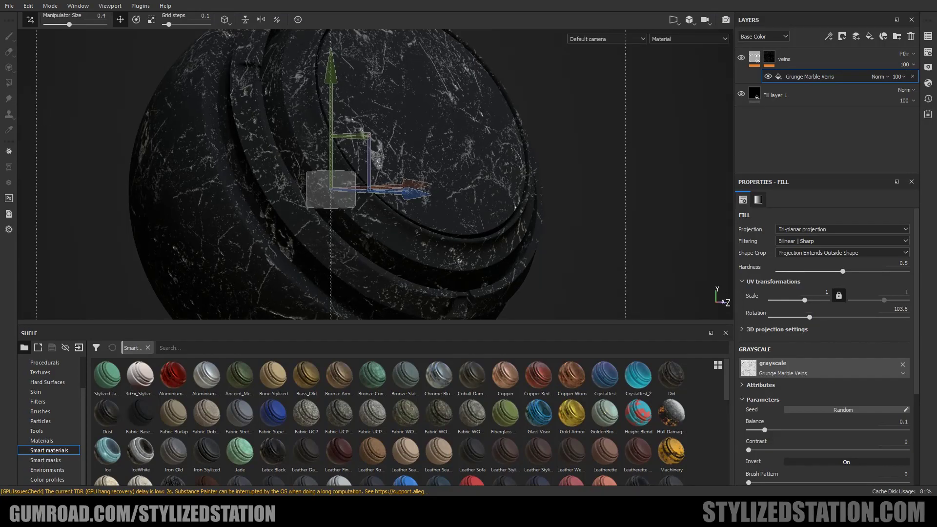
# Step: Add a Levels adjustment to the veins mask and set its midtone to about 1.355
pyautogui.rightClick(786, 59)
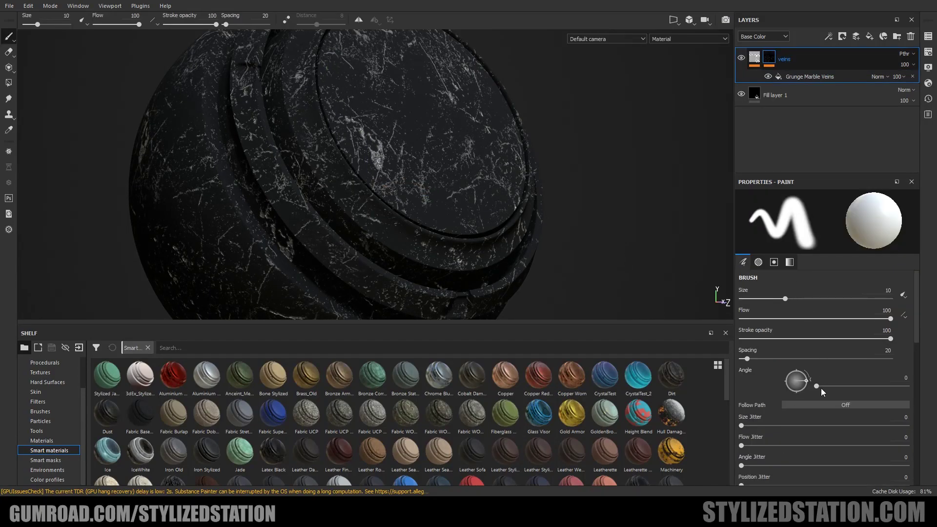
pyautogui.click(821, 388)
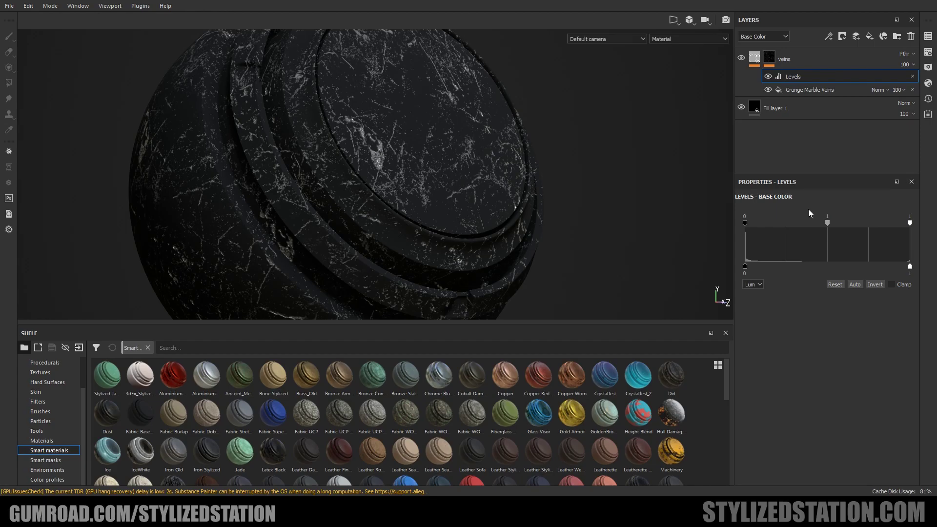
pyautogui.moveTo(827, 224)
pyautogui.mouseDown()
pyautogui.moveTo(837, 226)
pyautogui.moveTo(782, 225)
pyautogui.moveTo(831, 229)
pyautogui.mouseUp()
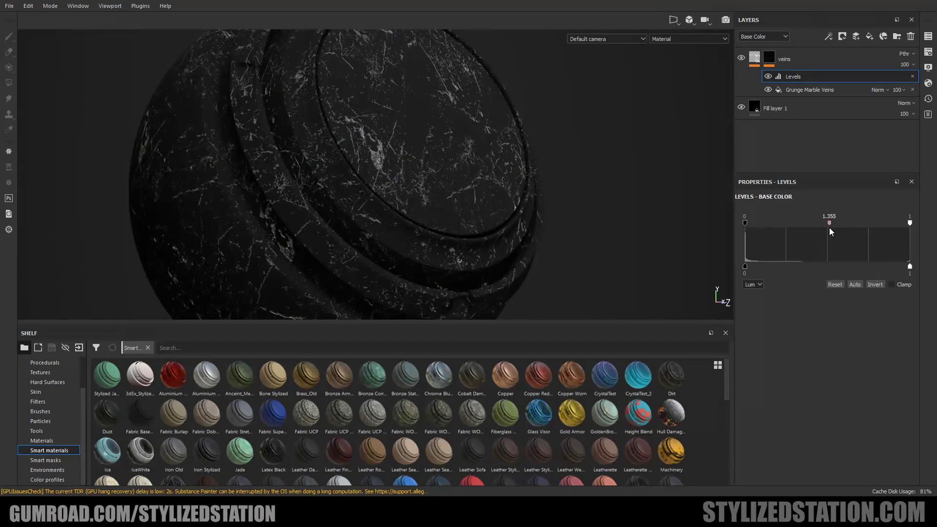
pyautogui.keyDown('alt'); pyautogui.moveTo(596, 203); pyautogui.dragTo(492, 177); pyautogui.keyUp('alt')
# Step: Try an inverted Grunge Marble Veins texture as the base color of Fill layer 1 and undo it
pyautogui.click(781, 110)
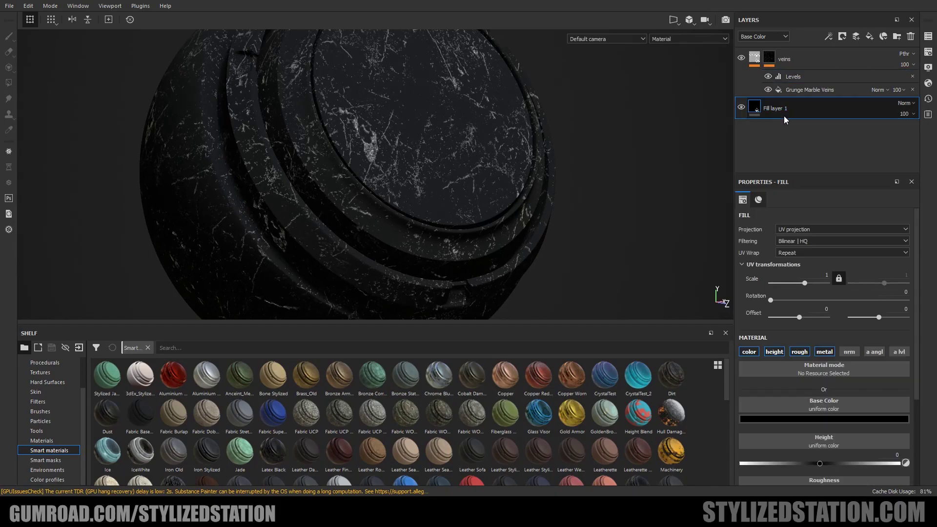
pyautogui.scroll(-1, 852, 303)
pyautogui.click(837, 314)
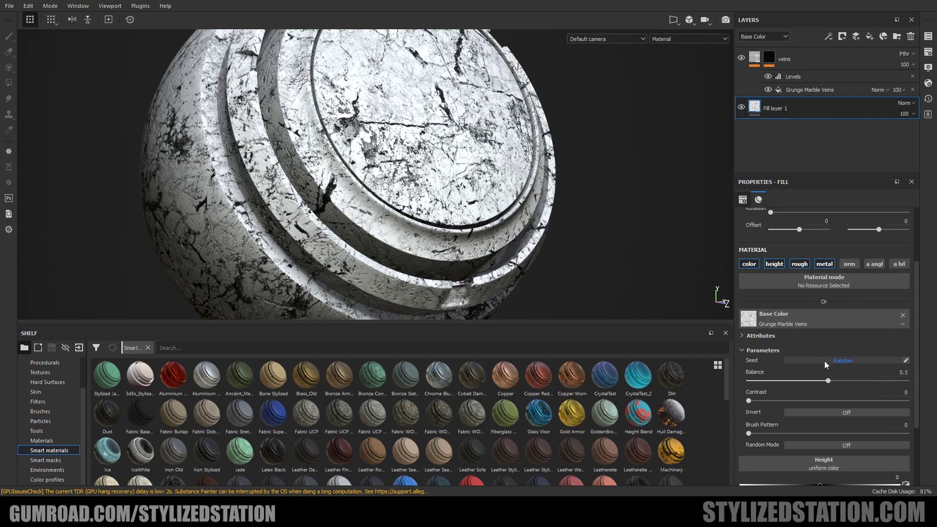
pyautogui.click(824, 412)
pyautogui.keyDown('alt'); pyautogui.moveTo(507, 205); pyautogui.dragTo(490, 217); pyautogui.keyUp('alt')
pyautogui.keyDown('shift'); pyautogui.moveTo(532, 218); pyautogui.dragTo(406, 218, button='right'); pyautogui.keyUp('shift')
pyautogui.hotkey('ctrl', 'z')
pyautogui.hotkey('ctrl', 'z')
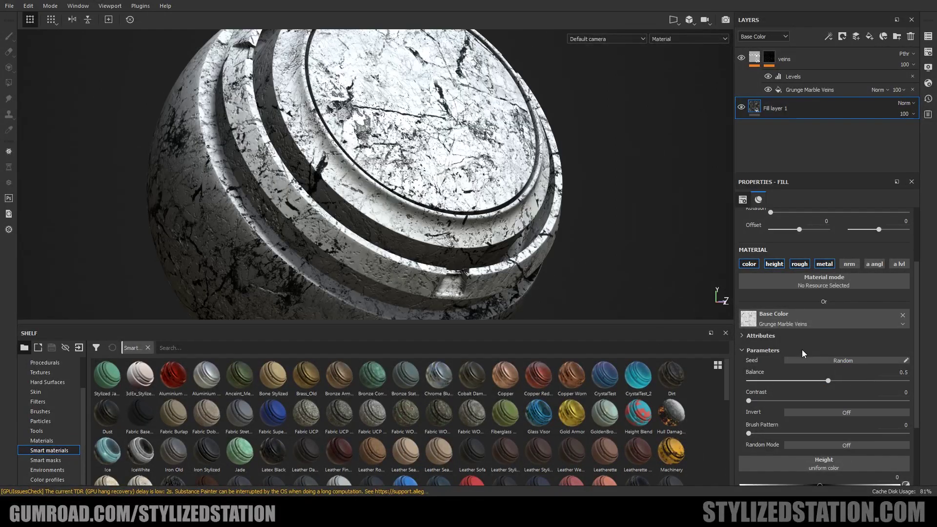
# Step: Try Grunge Dust Spread as Fill layer 1's roughness texture, compare it with the uniform roughness, and test a higher balance
pyautogui.click(810, 394)
pyautogui.click(834, 298)
pyautogui.keyDown('alt'); pyautogui.moveTo(605, 229); pyautogui.dragTo(548, 234); pyautogui.keyUp('alt')
pyautogui.hotkey('ctrl', 'z')
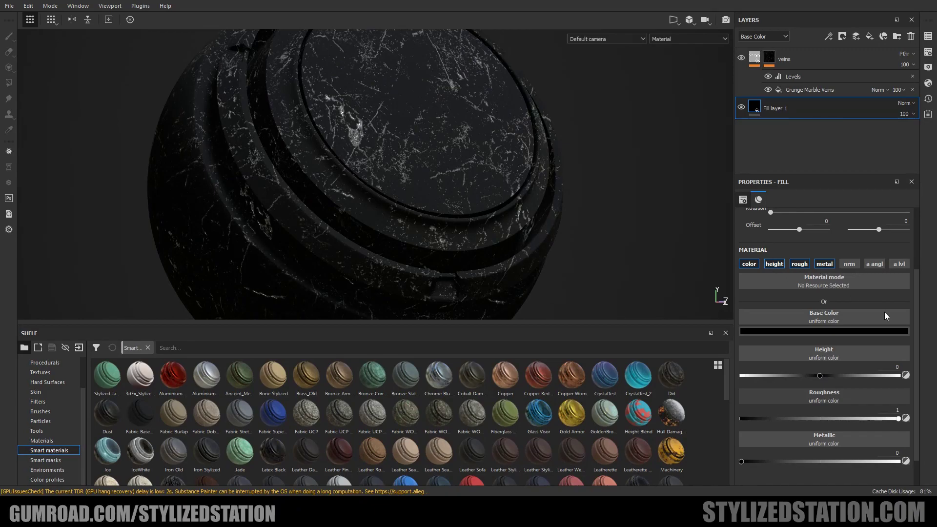
pyautogui.hotkey('ctrl', 'y')
pyautogui.hotkey('ctrl', 'z')
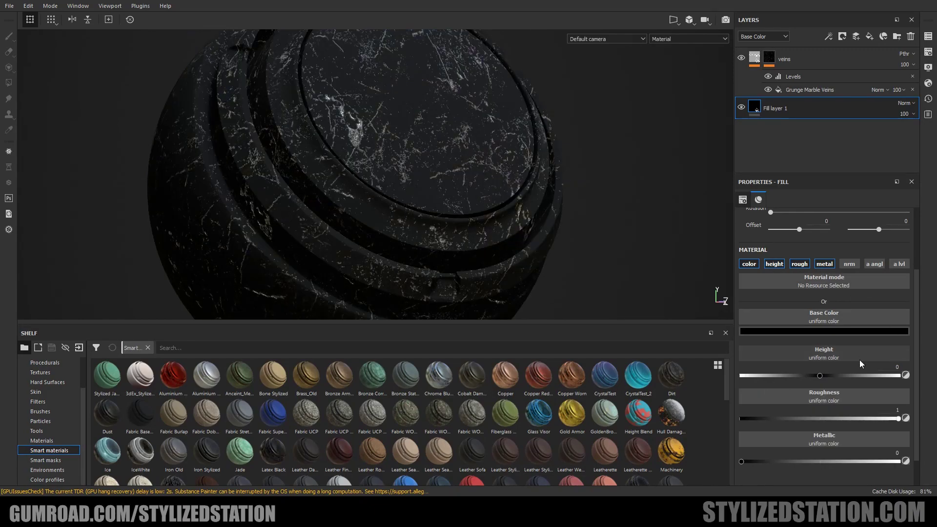
pyautogui.hotkey('ctrl', 'y')
pyautogui.scroll(-1, 804, 437)
pyautogui.moveTo(828, 432); pyautogui.dragTo(877, 433)
pyautogui.keyDown('alt'); pyautogui.moveTo(576, 234); pyautogui.dragTo(596, 262); pyautogui.keyUp('alt')
pyautogui.hotkey('ctrl', 'z')
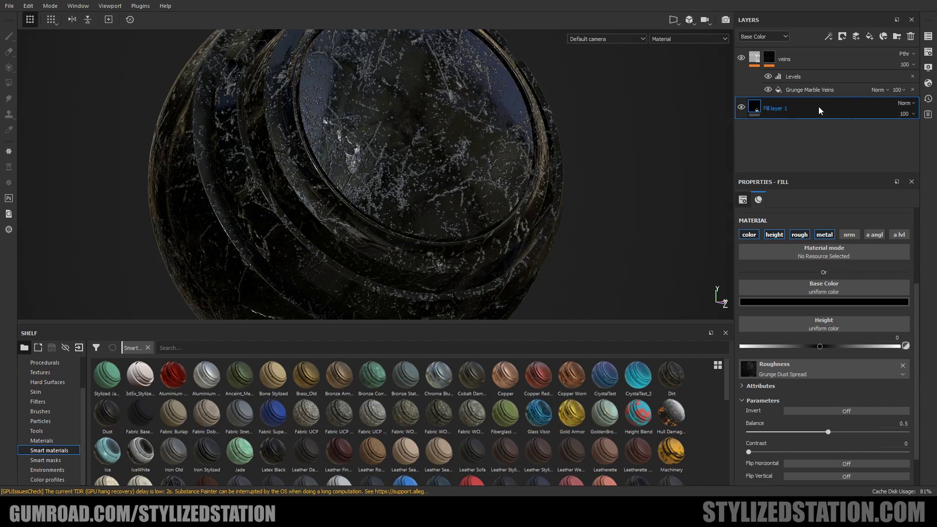
pyautogui.click(786, 60)
pyautogui.click(803, 89)
pyautogui.moveTo(586, 141)
pyautogui.keyDown('alt'); pyautogui.mouseDown()
pyautogui.moveTo(540, 160)
pyautogui.moveTo(597, 135)
pyautogui.mouseUp(); pyautogui.keyUp('alt')
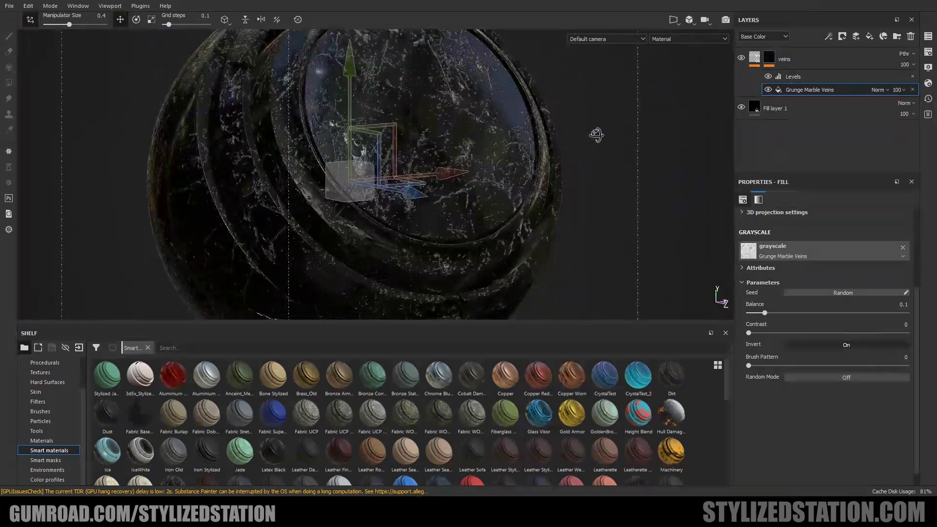
# Step: Try Grunge Scratch Generator with a raised balance, undo it, and use Grunge Charcoal as Fill layer 1's roughness texture
pyautogui.click(792, 108)
pyautogui.keyDown('alt'); pyautogui.moveTo(587, 233); pyautogui.dragTo(567, 217); pyautogui.keyUp('alt')
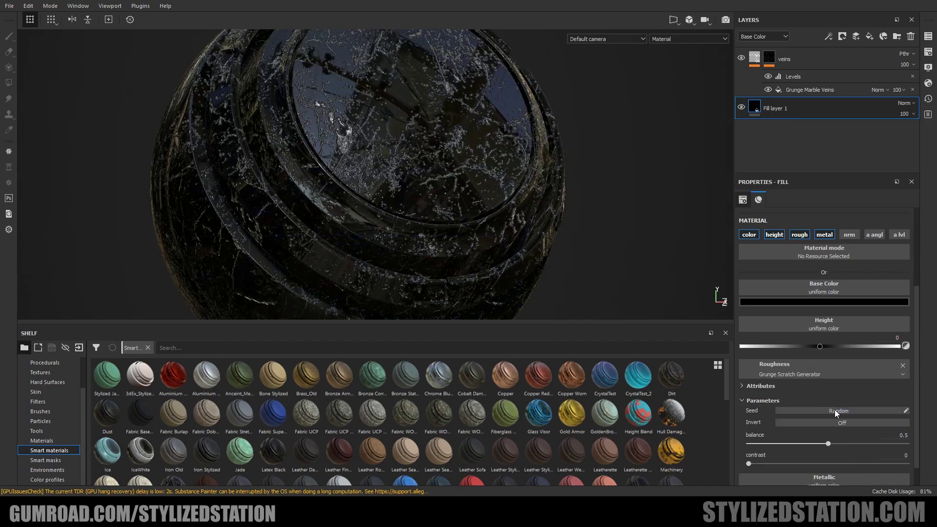
pyautogui.moveTo(828, 444); pyautogui.dragTo(906, 445)
pyautogui.hotkey('ctrl', 'z')
pyautogui.hotkey('ctrl', 'z')
pyautogui.keyDown('alt'); pyautogui.moveTo(541, 200); pyautogui.dragTo(672, 299); pyautogui.keyUp('alt')
pyautogui.hotkey('ctrl', 'z')
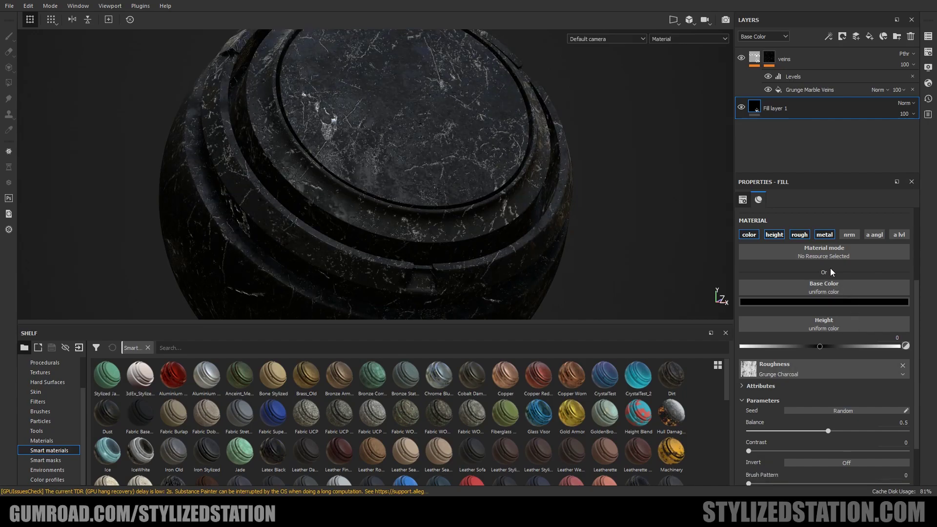
# Step: Use Grunge Concrete as Fill layer 1's roughness texture and lower its balance
pyautogui.keyDown('alt'); pyautogui.moveTo(562, 211); pyautogui.dragTo(611, 230); pyautogui.keyUp('alt')
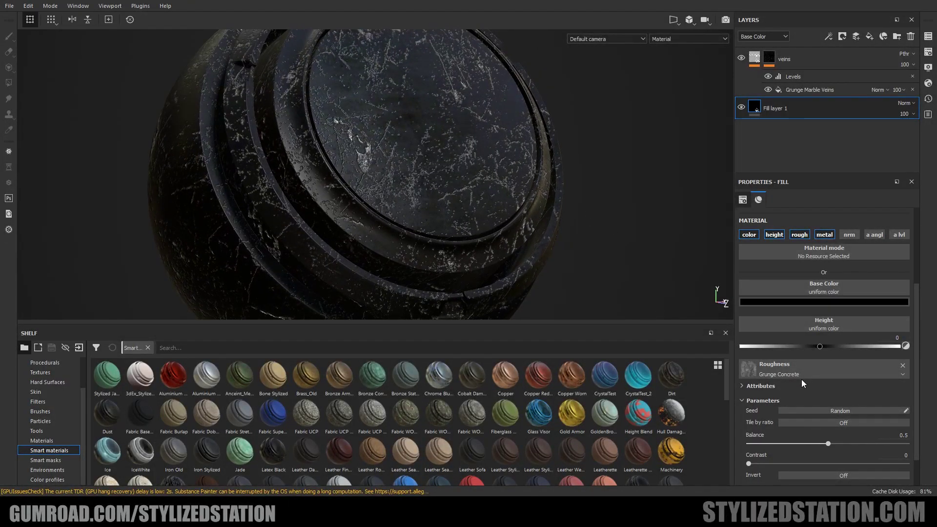
pyautogui.scroll(-1, 808, 345)
pyautogui.click(802, 414)
pyautogui.moveTo(802, 414); pyautogui.dragTo(810, 414)
# Step: Rotate the environment lighting and set the veins mask's Levels midtone to about 1.533
pyautogui.moveTo(557, 239)
pyautogui.keyDown('alt'); pyautogui.mouseDown()
pyautogui.moveTo(508, 271)
pyautogui.moveTo(543, 229)
pyautogui.mouseUp(); pyautogui.keyUp('alt')
pyautogui.keyDown('shift'); pyautogui.moveTo(582, 238); pyautogui.dragTo(532, 238, button='right'); pyautogui.keyUp('shift')
pyautogui.keyDown('alt'); pyautogui.moveTo(532, 238); pyautogui.dragTo(545, 218); pyautogui.keyUp('alt')
pyautogui.click(800, 76)
pyautogui.moveTo(830, 223)
pyautogui.mouseDown()
pyautogui.moveTo(849, 223)
pyautogui.moveTo(825, 223)
pyautogui.mouseUp()
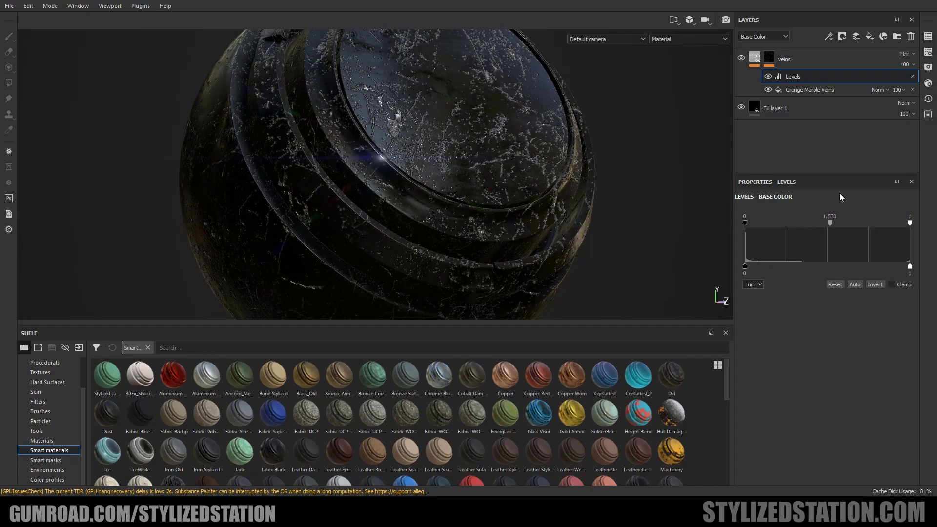
# Step: Set the veins layer's metallic to about 0.3647 and its roughness to about 0.8602
pyautogui.click(755, 57)
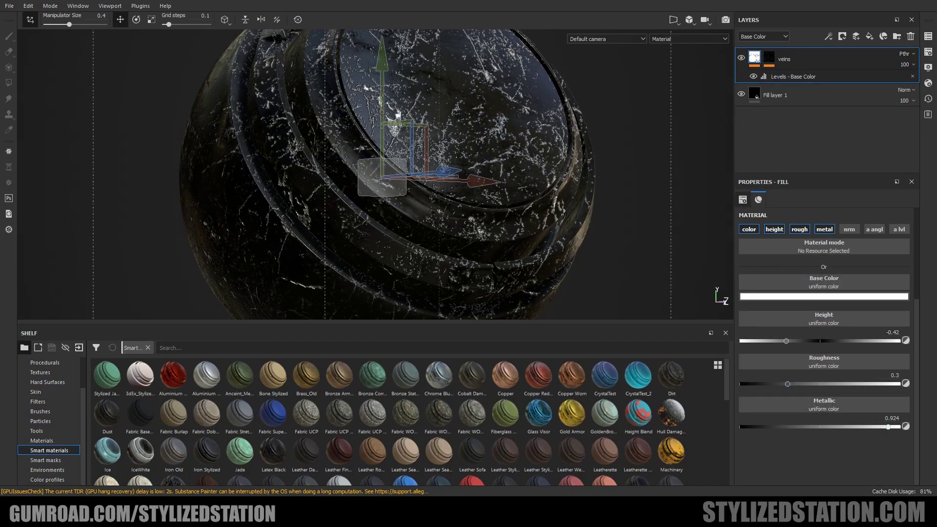
pyautogui.keyDown('alt'); pyautogui.moveTo(439, 122); pyautogui.dragTo(395, 141); pyautogui.keyUp('alt')
pyautogui.keyDown('alt'); pyautogui.moveTo(395, 142); pyautogui.dragTo(610, 234, button='right'); pyautogui.keyUp('alt')
pyautogui.moveTo(889, 427); pyautogui.dragTo(797, 427)
pyautogui.moveTo(786, 384); pyautogui.dragTo(877, 383)
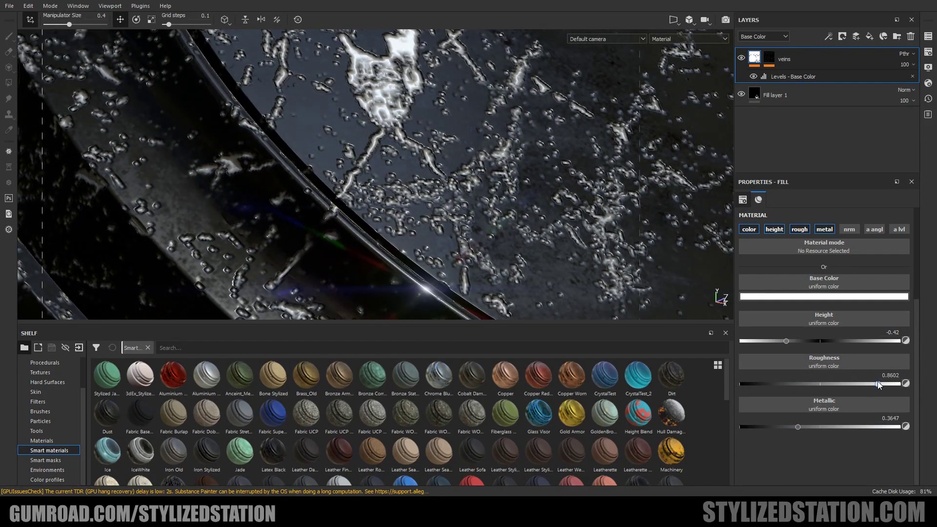
# Step: Make the veins layer's height slightly less negative so the veins are recessed less deeply
pyautogui.keyDown('alt'); pyautogui.moveTo(586, 210); pyautogui.dragTo(515, 196, button='right'); pyautogui.keyUp('alt')
pyautogui.keyDown('alt'); pyautogui.moveTo(515, 196); pyautogui.dragTo(430, 195); pyautogui.keyUp('alt')
pyautogui.moveTo(786, 341)
pyautogui.mouseDown()
pyautogui.moveTo(768, 342)
pyautogui.moveTo(798, 344)
pyautogui.mouseUp()
pyautogui.moveTo(506, 191)
pyautogui.keyDown('alt'); pyautogui.mouseDown()
pyautogui.moveTo(419, 183)
pyautogui.moveTo(508, 181)
pyautogui.mouseUp(); pyautogui.keyUp('alt')
# Step: Try Grunge Stains Leaky as the veins mask texture and undo it
pyautogui.scroll(4, 870, 320)
pyautogui.click(769, 59)
pyautogui.click(800, 90)
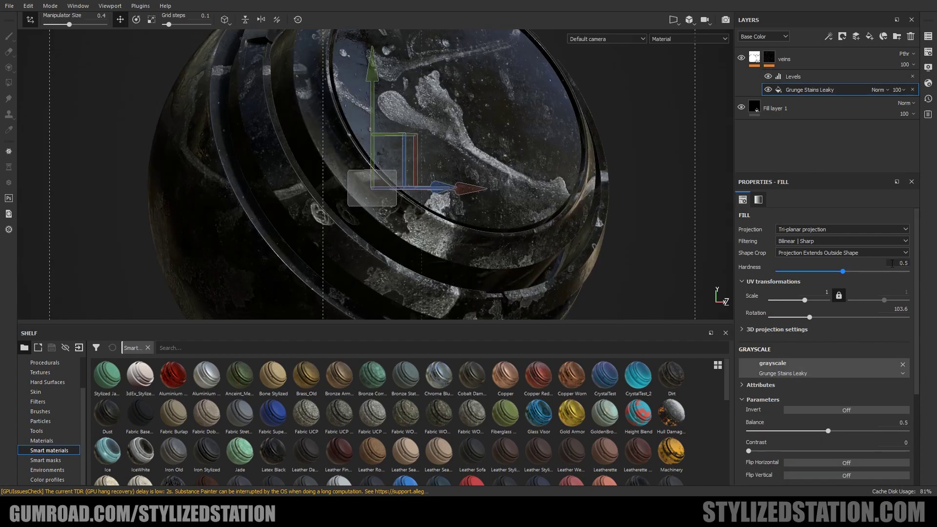
pyautogui.hotkey('ctrl', 'z')
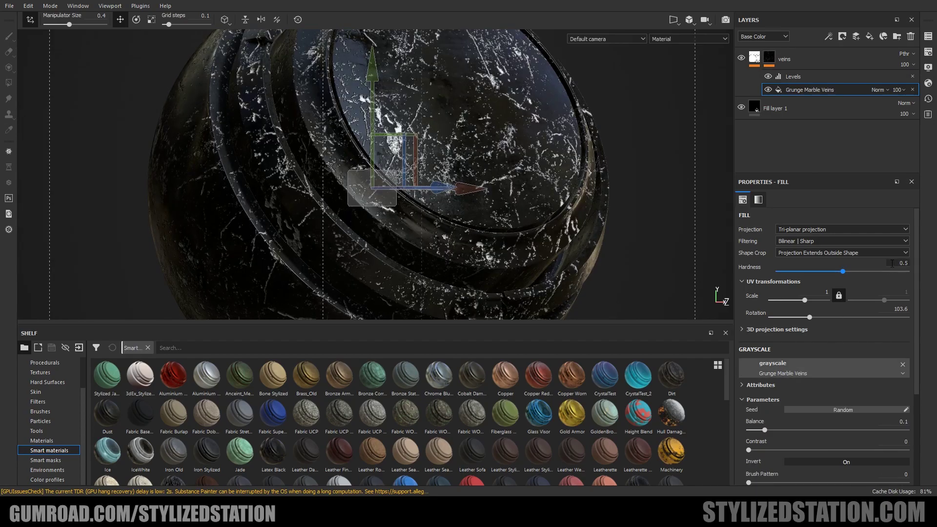
# Step: Examine the procedural textures in the shelf for grunge patterns usable in the veins mask
pyautogui.click(45, 362)
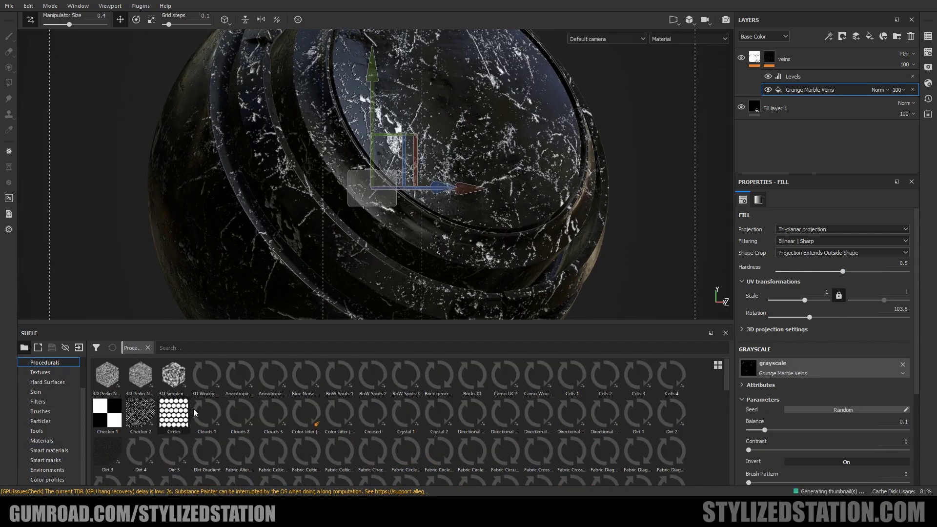
pyautogui.scroll(-6, 567, 436)
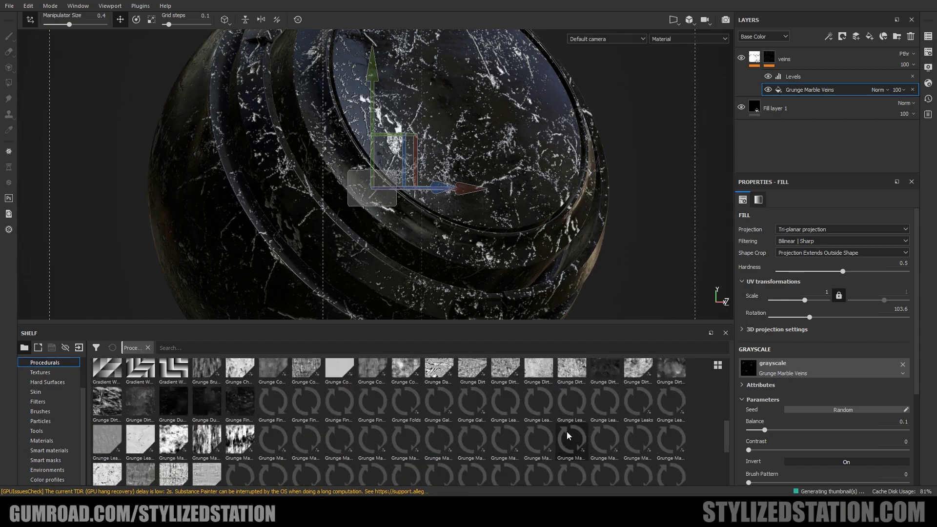
pyautogui.scroll(-3, 568, 436)
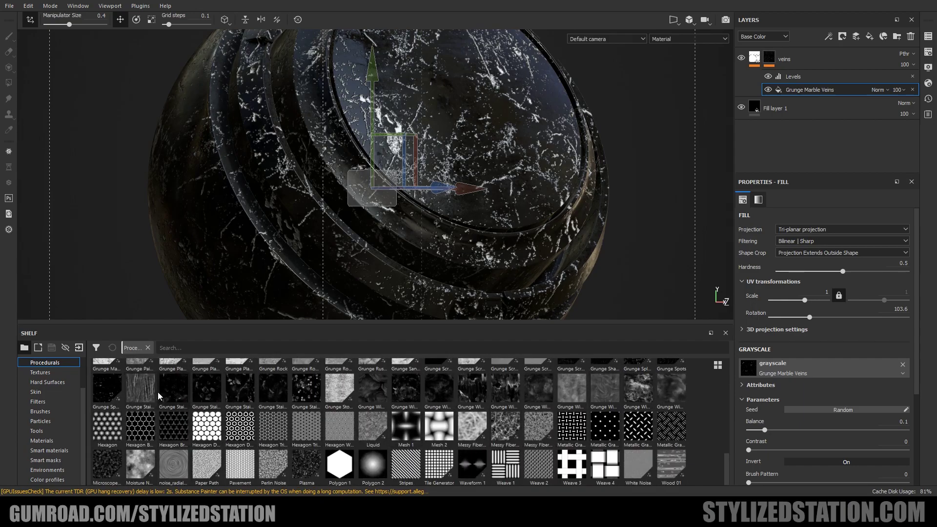
pyautogui.scroll(3, 412, 414)
pyautogui.scroll(5, 410, 413)
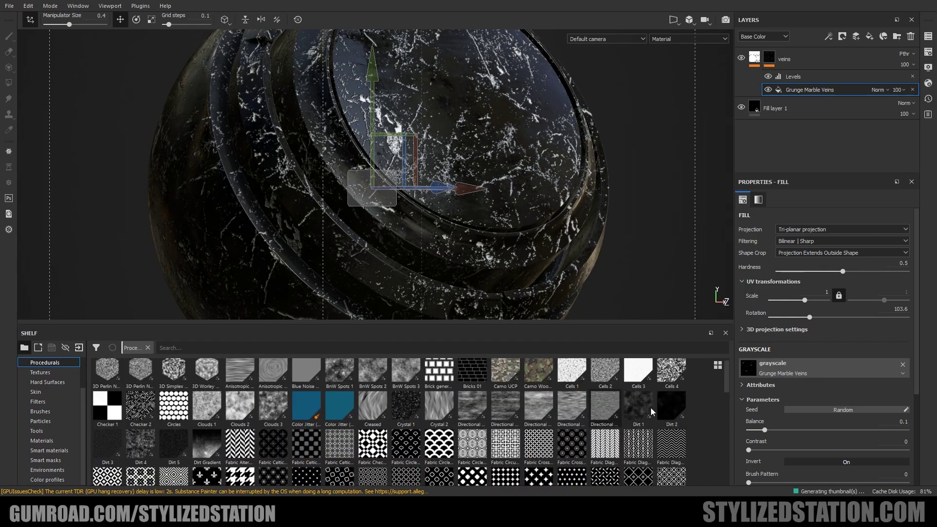
# Step: Try another shape crop option on the veins mask fill and restore Projection Extends Outside Shape
pyautogui.click(799, 252)
pyautogui.click(795, 260)
pyautogui.click(797, 253)
pyautogui.click(801, 271)
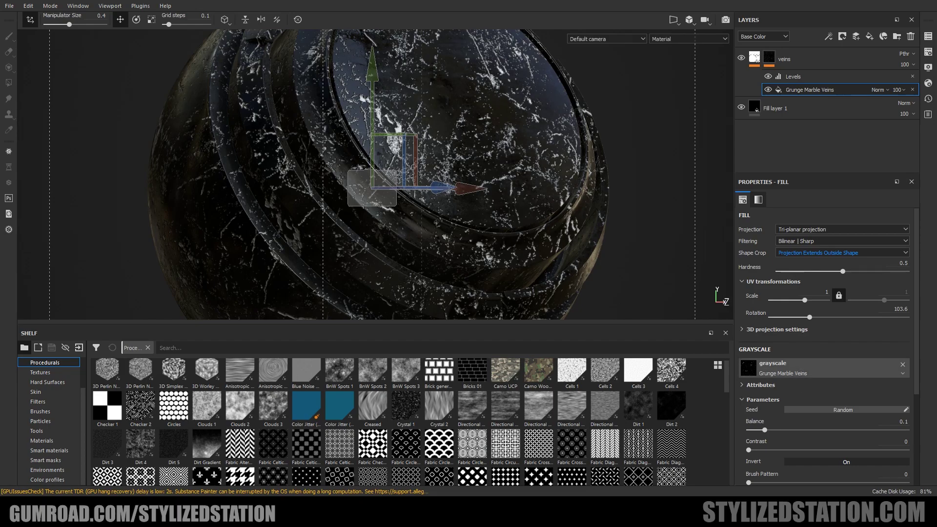
# Step: Set the midtone of the veins layer's base color Levels to about 1.566
pyautogui.press('Delete')
pyautogui.click(775, 76)
pyautogui.moveTo(799, 238); pyautogui.dragTo(846, 238)
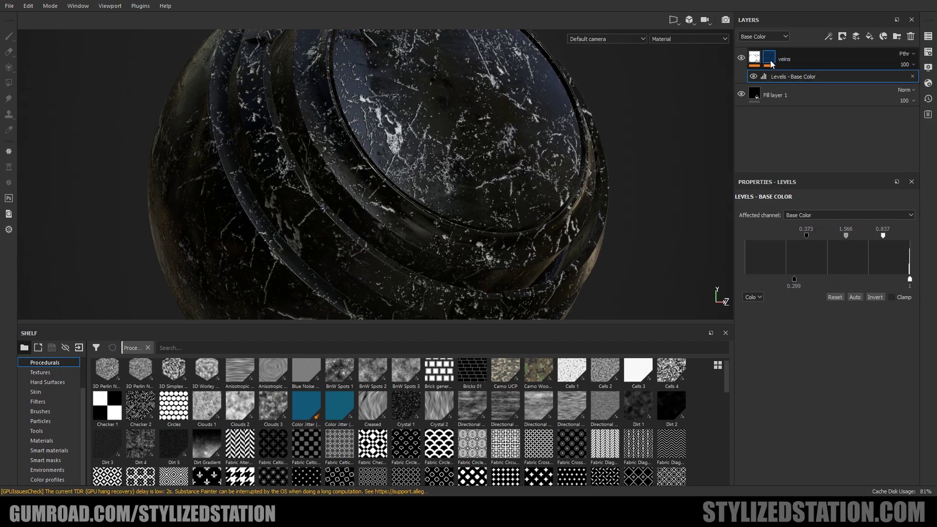
# Step: Compare the material with and without the Grunge Marble Veins fill in the veins mask
pyautogui.click(770, 61)
pyautogui.click(770, 90)
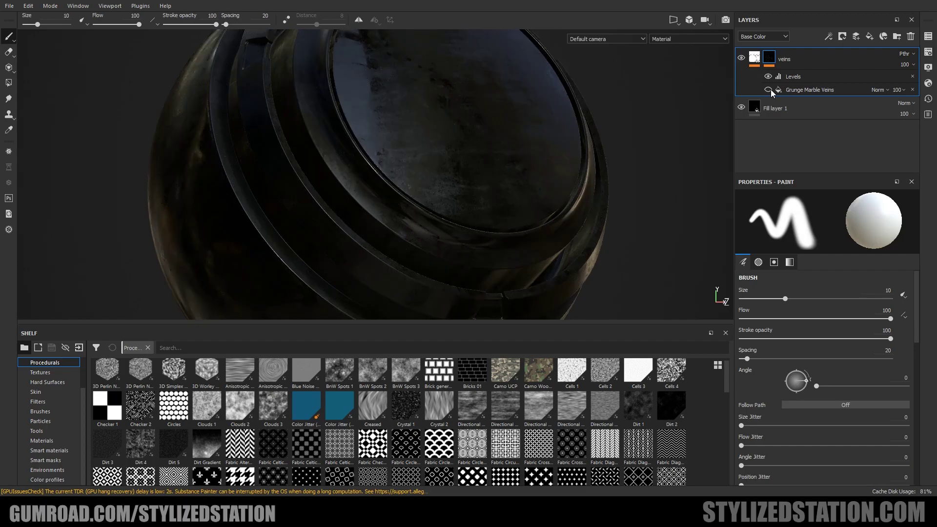
pyautogui.click(769, 89)
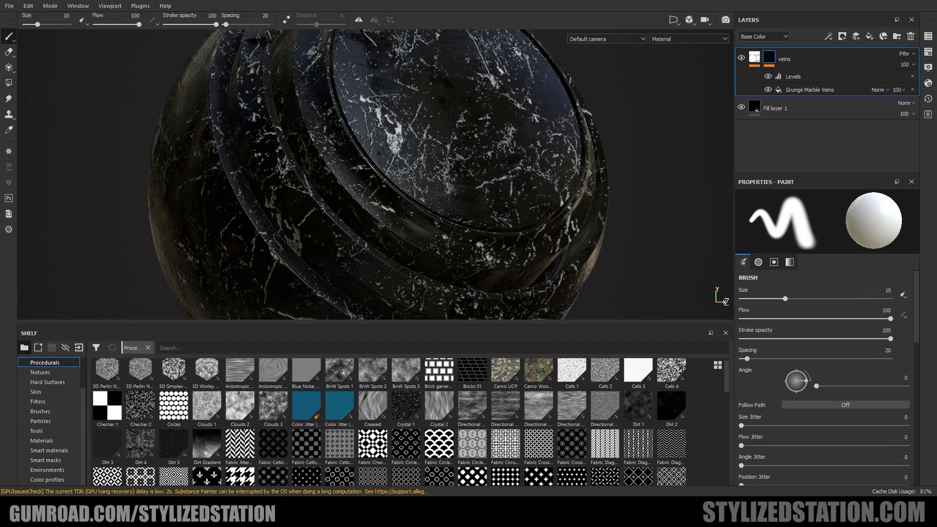
# Step: Try Messy Fibers 2 as the veins mask texture, testing it inverted and non-inverted
pyautogui.click(815, 91)
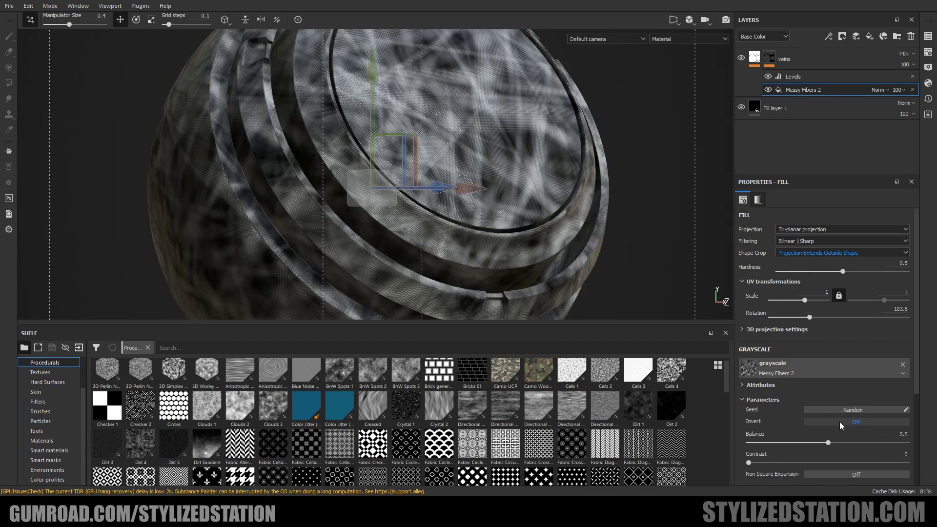
pyautogui.click(839, 422)
pyautogui.click(840, 422)
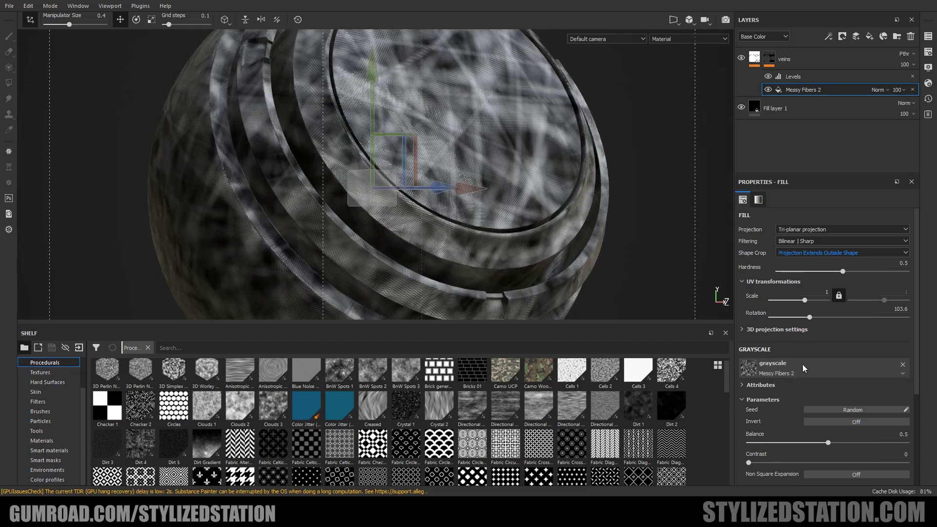
pyautogui.hotkey('ctrl', 'z')
pyautogui.hotkey('ctrl', 'y')
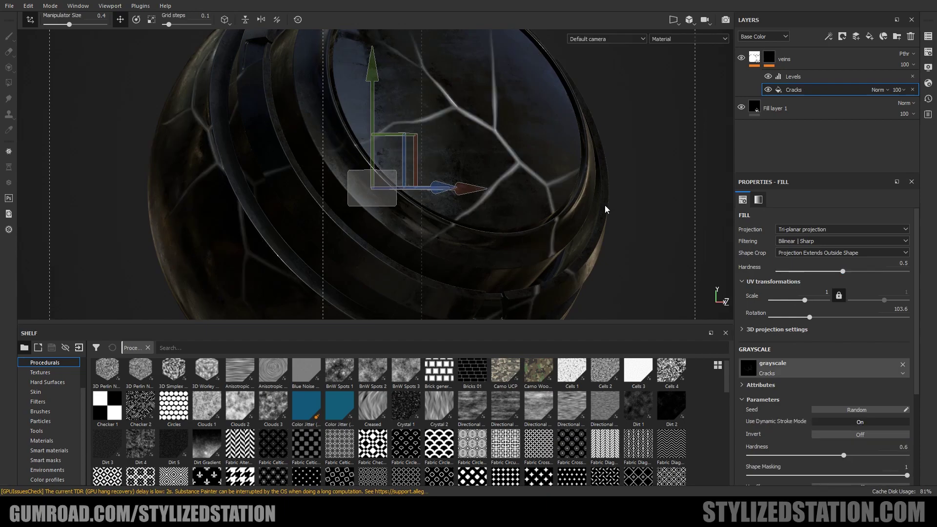
# Step: Try the Cracks texture in the veins mask with density 7, lower variations and higher hardness, testing its shape masking
pyautogui.keyDown('alt'); pyautogui.moveTo(613, 212); pyautogui.dragTo(630, 220); pyautogui.keyUp('alt')
pyautogui.scroll(-2, 752, 339)
pyautogui.moveTo(813, 416); pyautogui.dragTo(847, 419)
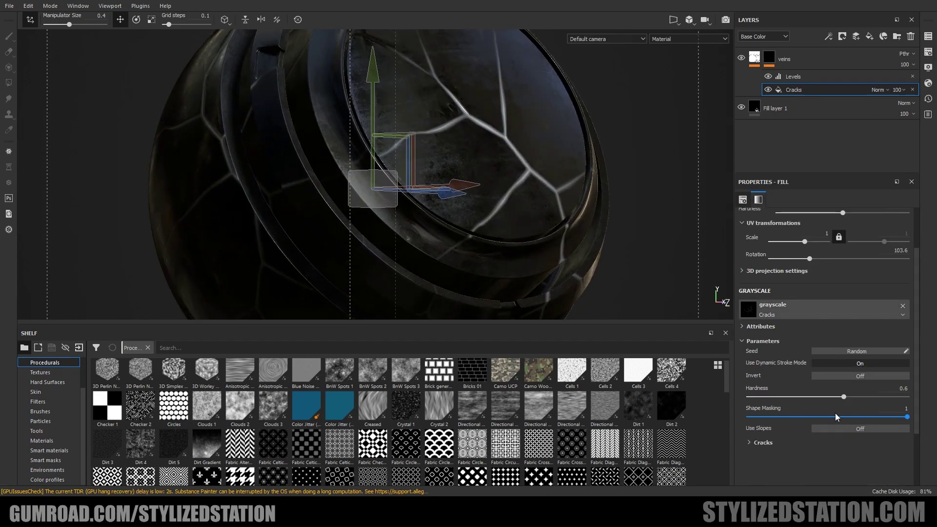
pyautogui.click(761, 442)
pyautogui.scroll(-2, 776, 420)
pyautogui.moveTo(781, 403); pyautogui.dragTo(923, 406)
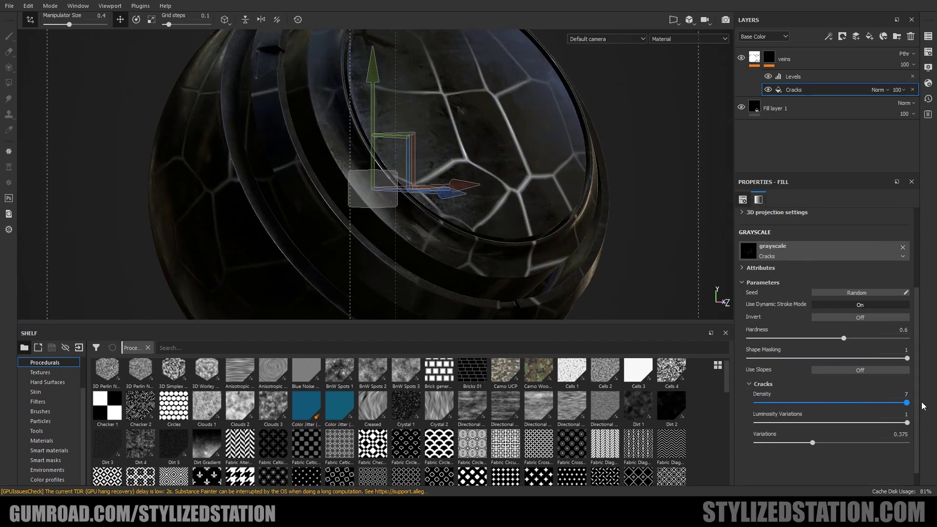
pyautogui.moveTo(813, 442); pyautogui.dragTo(757, 443)
pyautogui.moveTo(907, 358)
pyautogui.mouseDown()
pyautogui.moveTo(798, 360)
pyautogui.moveTo(916, 359)
pyautogui.mouseUp()
pyautogui.moveTo(785, 339); pyautogui.dragTo(912, 339)
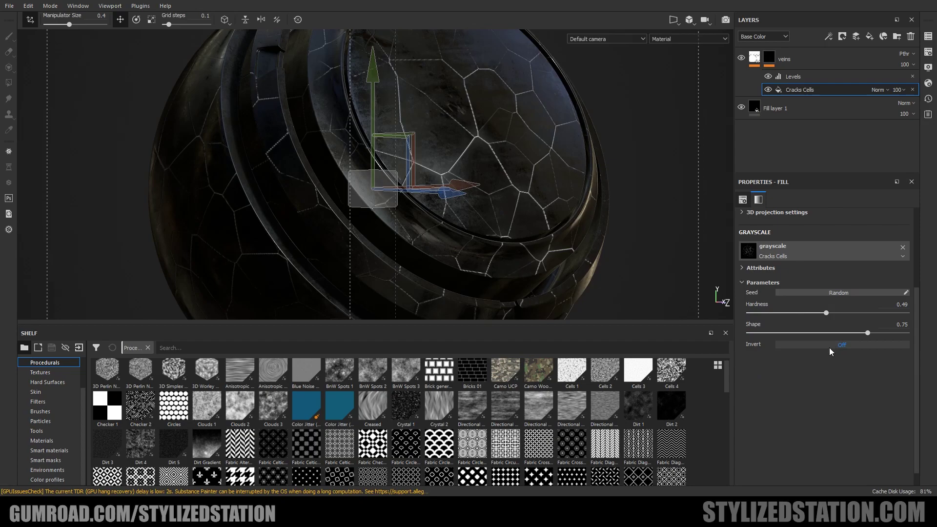
# Step: Try Cracks Cells as the veins mask texture, testing inversion and a different shape value
pyautogui.click(828, 346)
pyautogui.click(827, 346)
pyautogui.moveTo(762, 330); pyautogui.dragTo(829, 336)
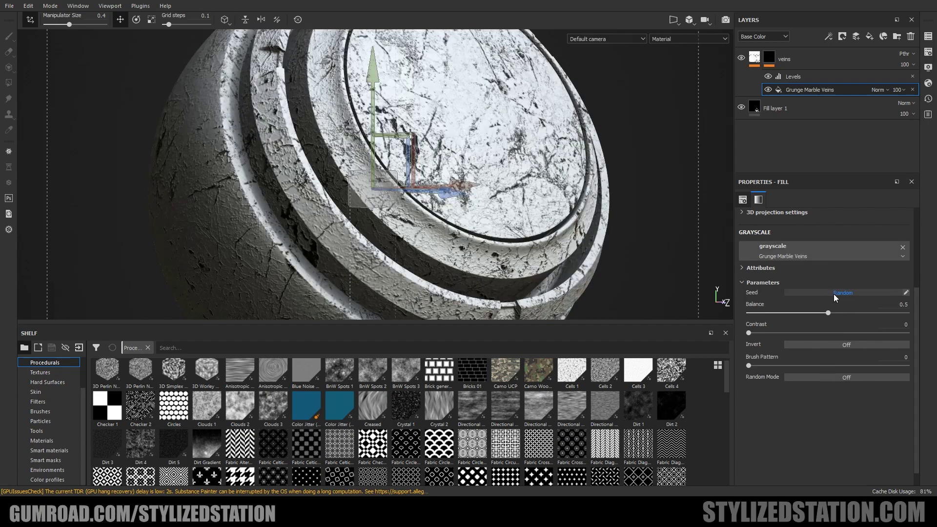
# Step: Try inverted Grunge Marble Veins with reduced balance, and inverted Grunge Marble Shapes with balance 0.16, in the veins mask
pyautogui.click(827, 344)
pyautogui.moveTo(778, 313); pyautogui.dragTo(767, 313)
pyautogui.keyDown('alt'); pyautogui.moveTo(537, 215); pyautogui.dragTo(458, 206); pyautogui.keyUp('alt')
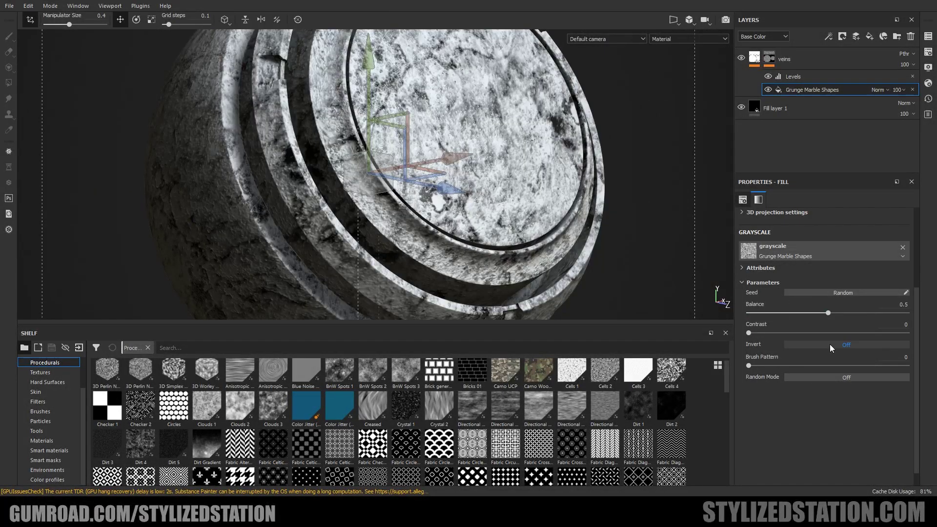
pyautogui.click(829, 345)
pyautogui.moveTo(828, 313); pyautogui.dragTo(776, 316)
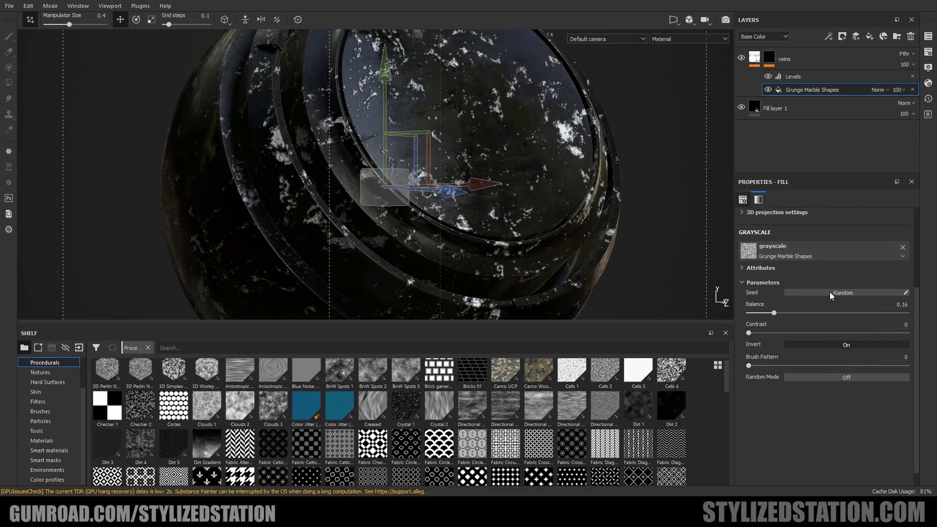
# Step: Use inverted Grunge Marble Veins in the veins mask with balance 0.08, contrast 0.18, random mode on and rotation variation 91.94
pyautogui.moveTo(776, 312); pyautogui.dragTo(760, 312)
pyautogui.click(801, 378)
pyautogui.click(801, 398)
pyautogui.moveTo(801, 399); pyautogui.dragTo(789, 397)
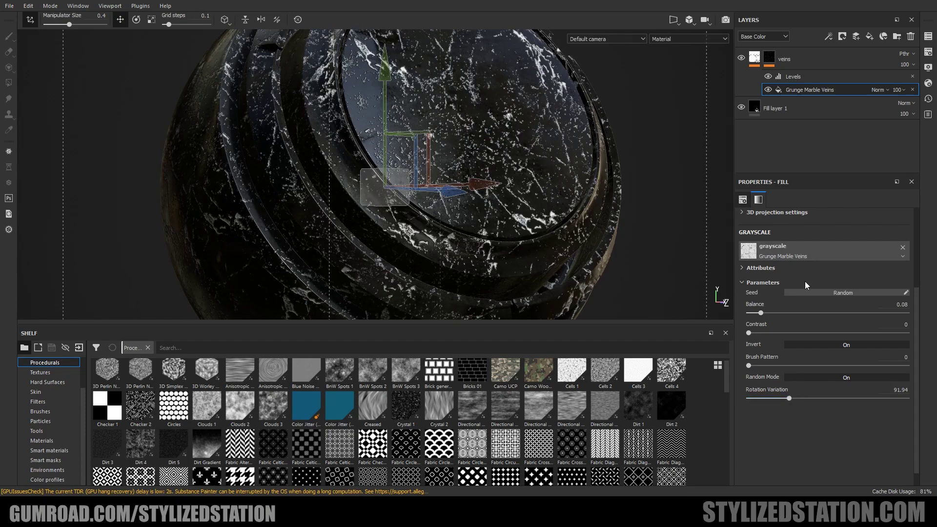
pyautogui.moveTo(783, 332)
pyautogui.mouseDown()
pyautogui.moveTo(883, 334)
pyautogui.moveTo(777, 333)
pyautogui.mouseUp()
pyautogui.moveTo(487, 207)
pyautogui.keyDown('alt'); pyautogui.mouseDown()
pyautogui.moveTo(459, 220)
pyautogui.moveTo(314, 180)
pyautogui.moveTo(494, 202)
pyautogui.mouseUp(); pyautogui.keyUp('alt')
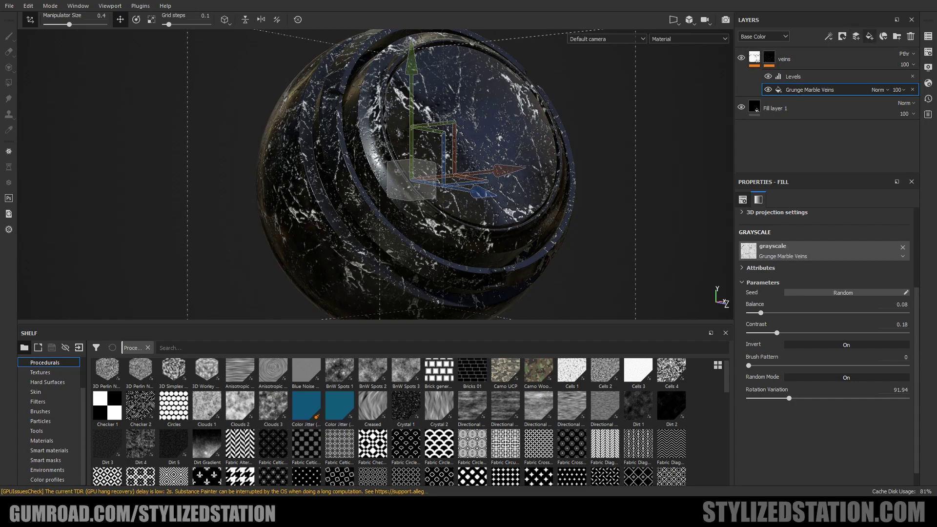
# Step: Add a fill layer above the veins layer and name it Highlight
pyautogui.click(869, 36)
pyautogui.doubleClick(776, 58)
pyautogui.write('Hi')
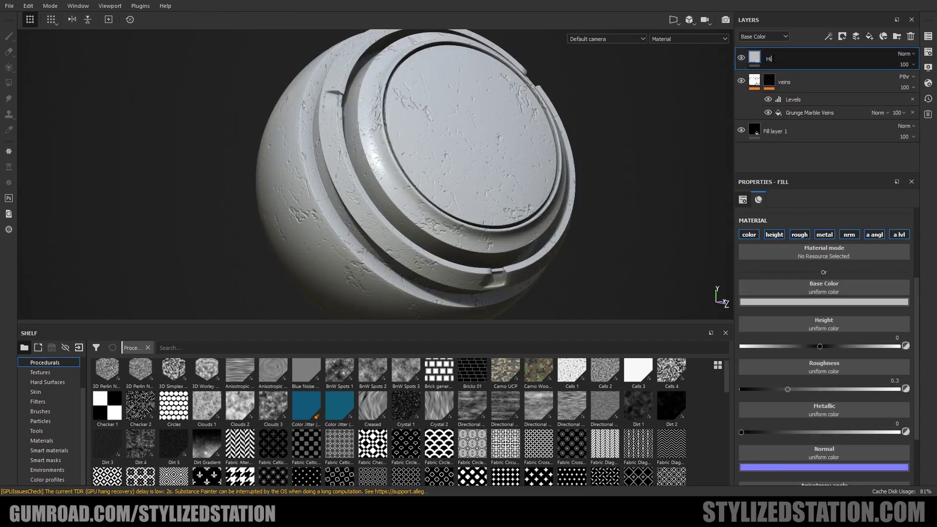
pyautogui.press('Return')
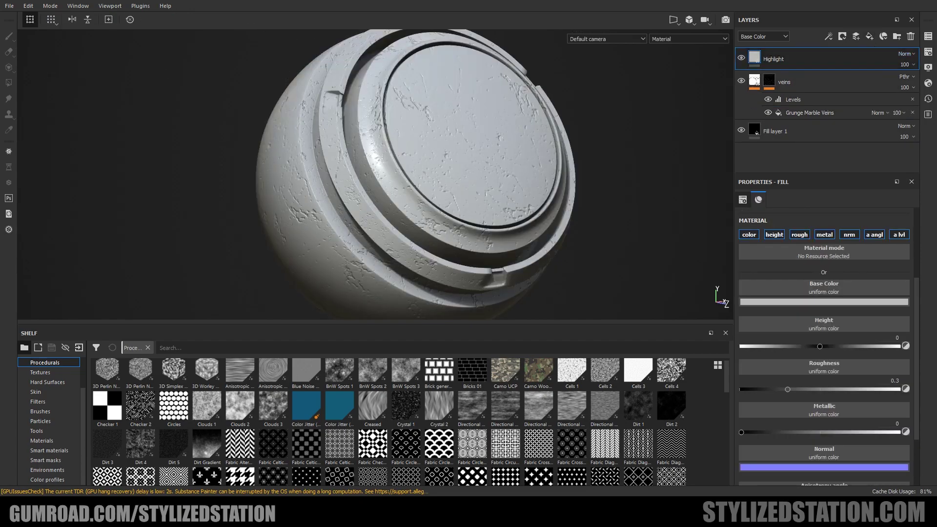
# Step: Limit the Highlight layer to its color channel and set its blend mode to linear dodge
pyautogui.click(776, 238)
pyautogui.click(800, 237)
pyautogui.click(824, 237)
pyautogui.click(846, 236)
pyautogui.click(873, 236)
pyautogui.click(897, 237)
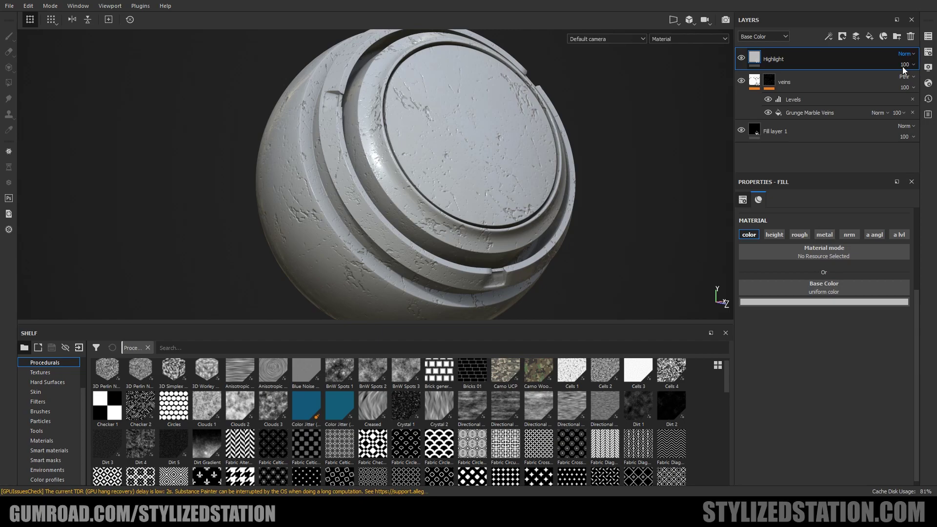
pyautogui.click(893, 146)
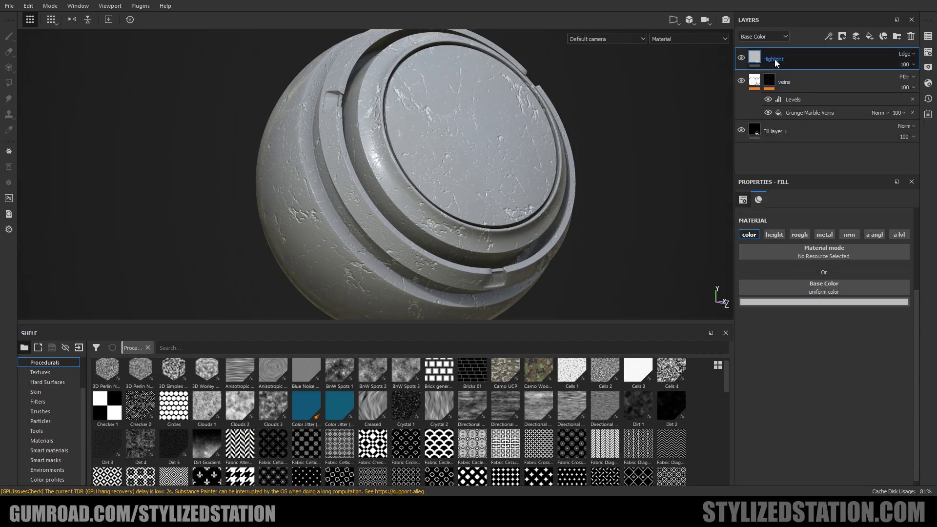
# Step: Add a Mask Editor generator to the Highlight layer and set its global balance to 0.34
pyautogui.click(813, 358)
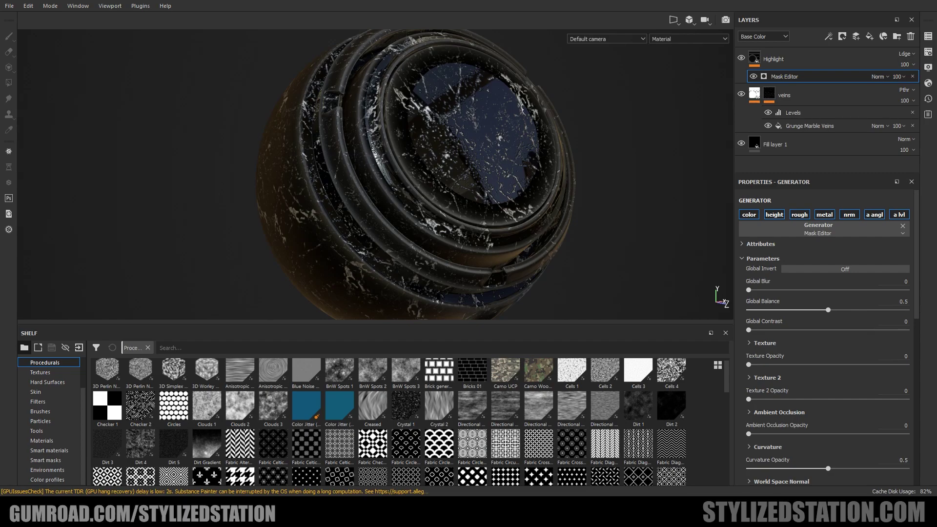
pyautogui.moveTo(828, 310); pyautogui.dragTo(784, 310)
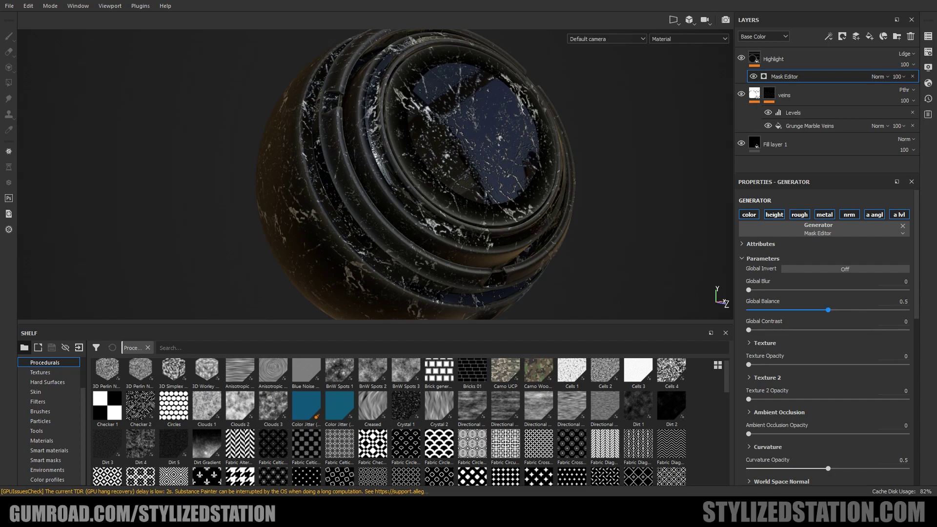
pyautogui.click(802, 310)
pyautogui.moveTo(802, 310); pyautogui.dragTo(803, 310)
# Step: Compare the material with the Highlight layer shown and hidden from several angles
pyautogui.moveTo(590, 222)
pyautogui.keyDown('alt'); pyautogui.mouseDown()
pyautogui.moveTo(615, 273)
pyautogui.moveTo(593, 217)
pyautogui.mouseUp(); pyautogui.keyUp('alt')
pyautogui.click(741, 57)
pyautogui.click(741, 59)
pyautogui.click(741, 58)
pyautogui.click(741, 58)
pyautogui.click(741, 59)
pyautogui.keyDown('alt'); pyautogui.moveTo(610, 191); pyautogui.dragTo(693, 176); pyautogui.keyUp('alt')
pyautogui.click(741, 58)
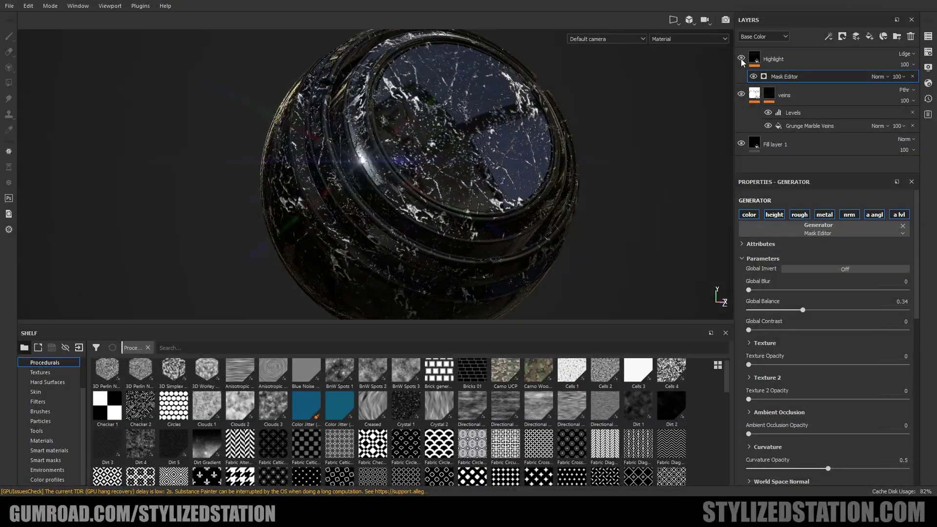
# Step: Turn off the height, roughness, metallic, normal and anisotropy angle channels of the Highlight layer's Mask Editor
pyautogui.click(774, 214)
pyautogui.click(799, 215)
pyautogui.click(823, 214)
pyautogui.click(849, 214)
pyautogui.click(875, 214)
# Step: Set the Mask Editor's global contrast to 0.15 and its ambient occlusion opacity to 0.49
pyautogui.moveTo(566, 207)
pyautogui.keyDown('alt'); pyautogui.mouseDown()
pyautogui.moveTo(551, 207)
pyautogui.moveTo(576, 210)
pyautogui.mouseUp(); pyautogui.keyUp('alt')
pyautogui.moveTo(758, 330)
pyautogui.mouseDown()
pyautogui.moveTo(781, 330)
pyautogui.moveTo(772, 330)
pyautogui.mouseUp()
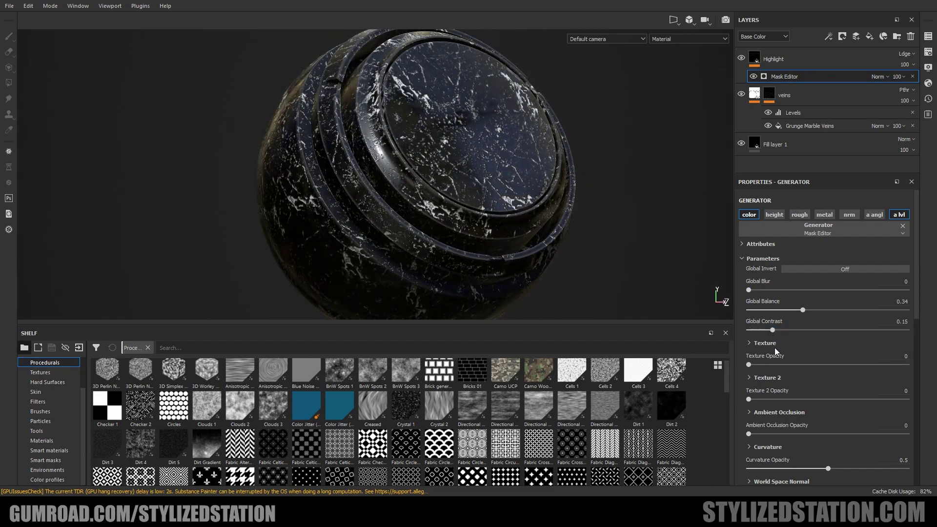
pyautogui.scroll(-2, 776, 352)
pyautogui.moveTo(786, 405); pyautogui.dragTo(827, 406)
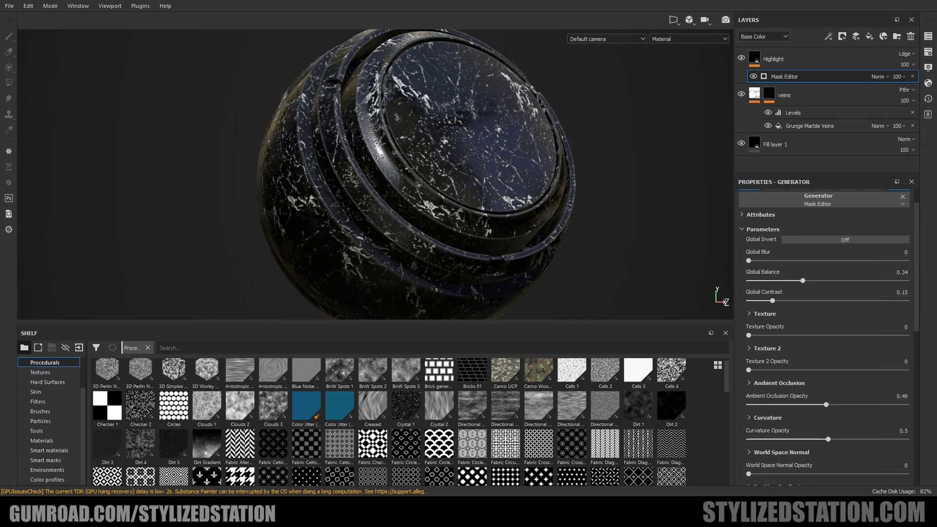
pyautogui.scroll(-5, 807, 405)
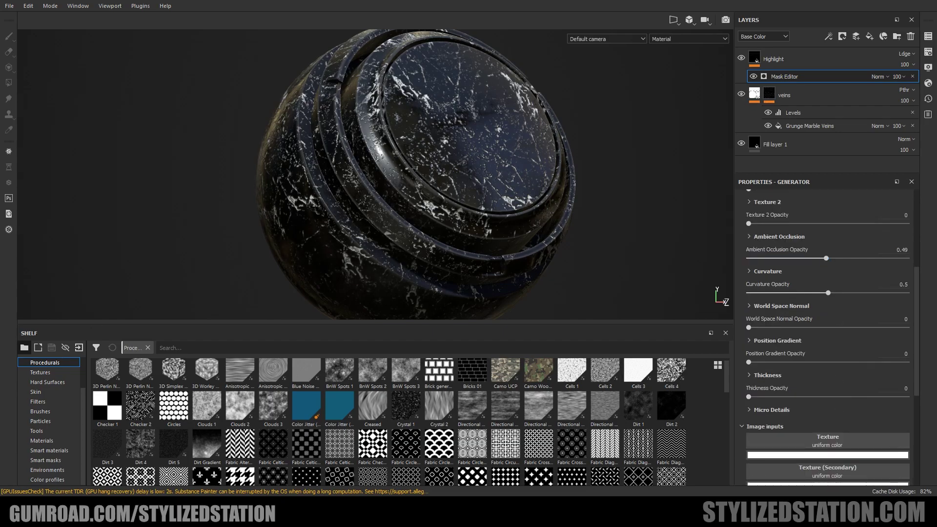
# Step: Add a fill layer with only the roughness channel enabled and set its roughness to about 0.164
pyautogui.keyDown('alt'); pyautogui.moveTo(519, 209); pyautogui.dragTo(508, 212); pyautogui.keyUp('alt')
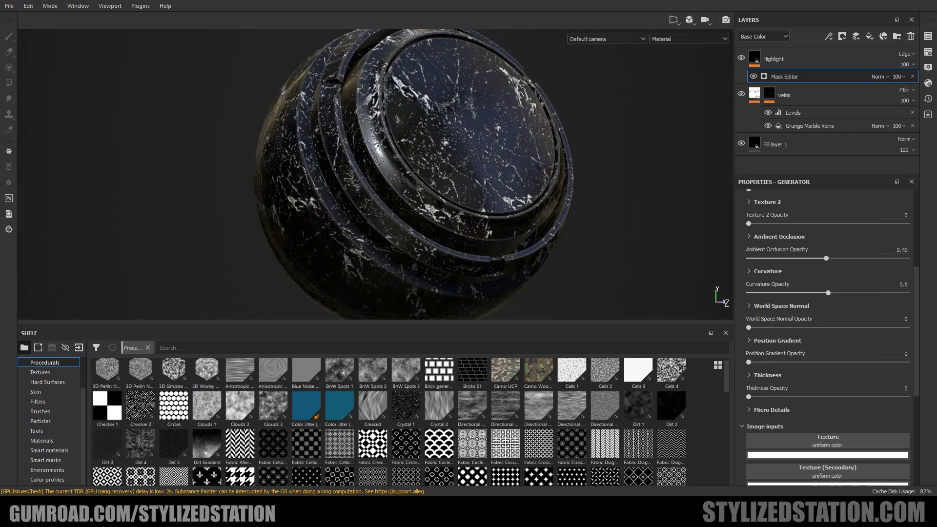
pyautogui.click(870, 36)
pyautogui.click(749, 234)
pyautogui.click(774, 235)
pyautogui.click(825, 235)
pyautogui.click(852, 235)
pyautogui.click(874, 235)
pyautogui.click(901, 236)
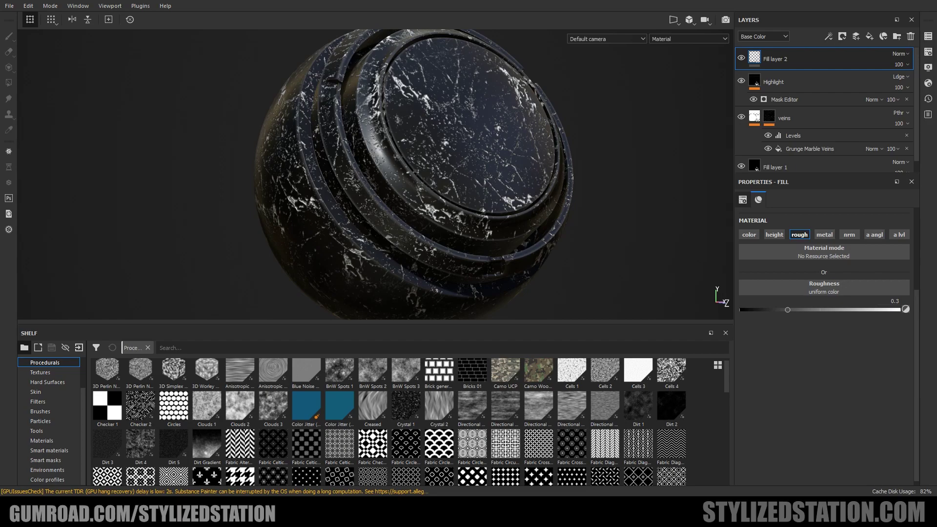
pyautogui.moveTo(788, 310); pyautogui.dragTo(766, 312)
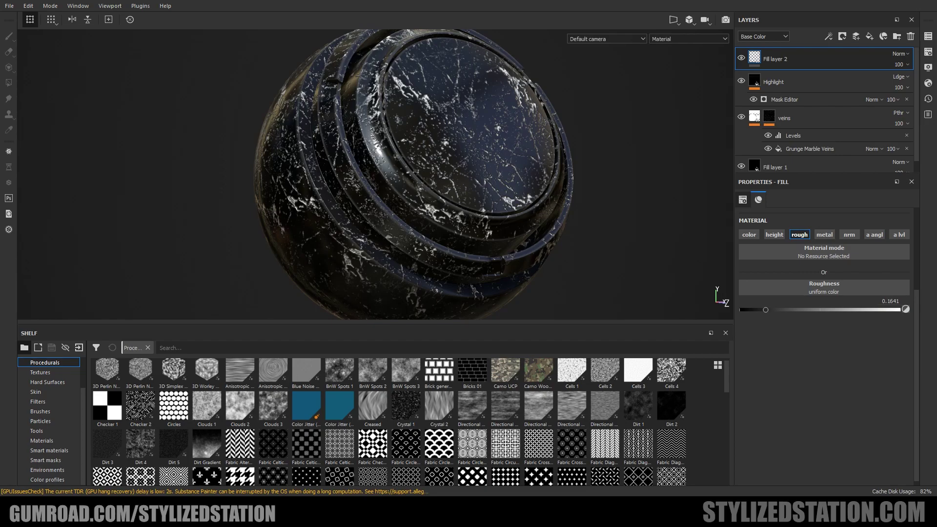
# Step: Remove the Grunge Concrete texture from the roughness channel of Fill layer 1
pyautogui.scroll(-1, 825, 110)
pyautogui.click(806, 156)
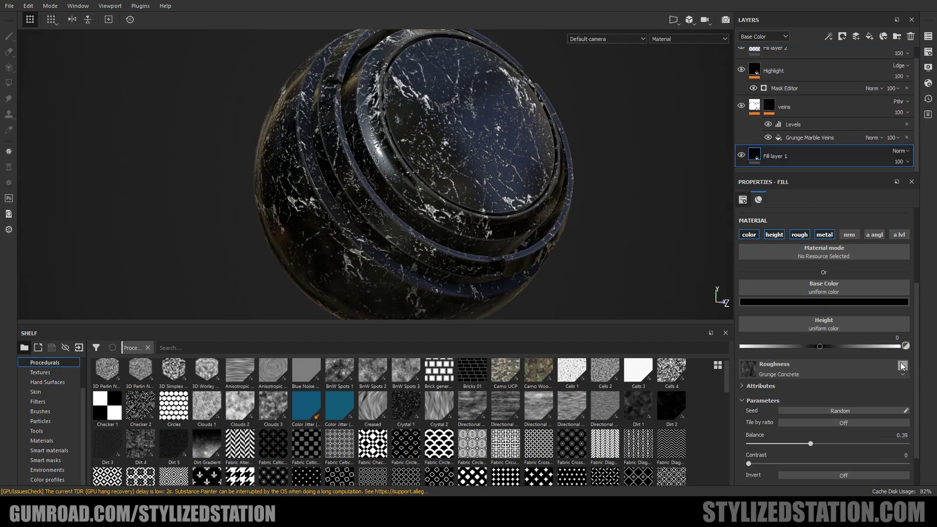
pyautogui.moveTo(538, 185)
pyautogui.keyDown('alt'); pyautogui.mouseDown()
pyautogui.moveTo(449, 195)
pyautogui.moveTo(547, 181)
pyautogui.mouseUp(); pyautogui.keyUp('alt')
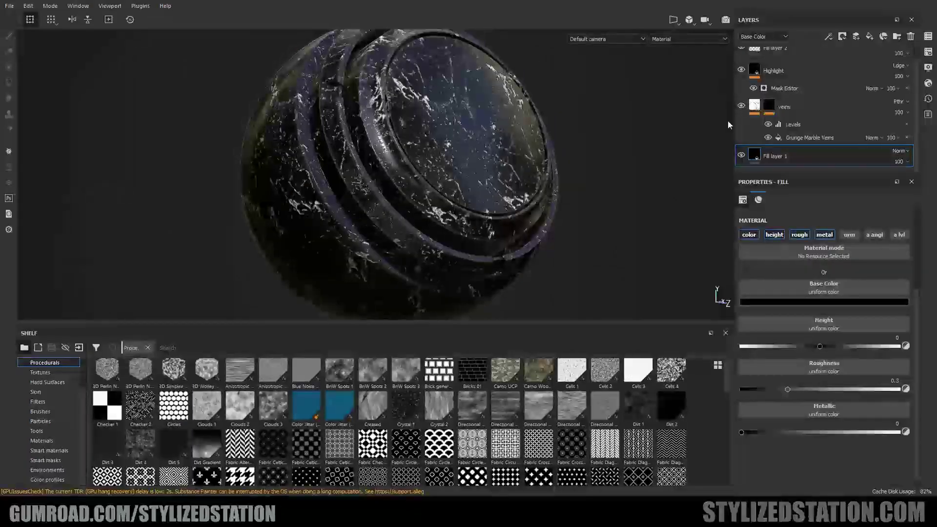
# Step: Rename the new roughness-only fill layer as Rough and set its roughness to about 0.198
pyautogui.scroll(1, 801, 114)
pyautogui.doubleClick(772, 61)
pyautogui.write('Rough')
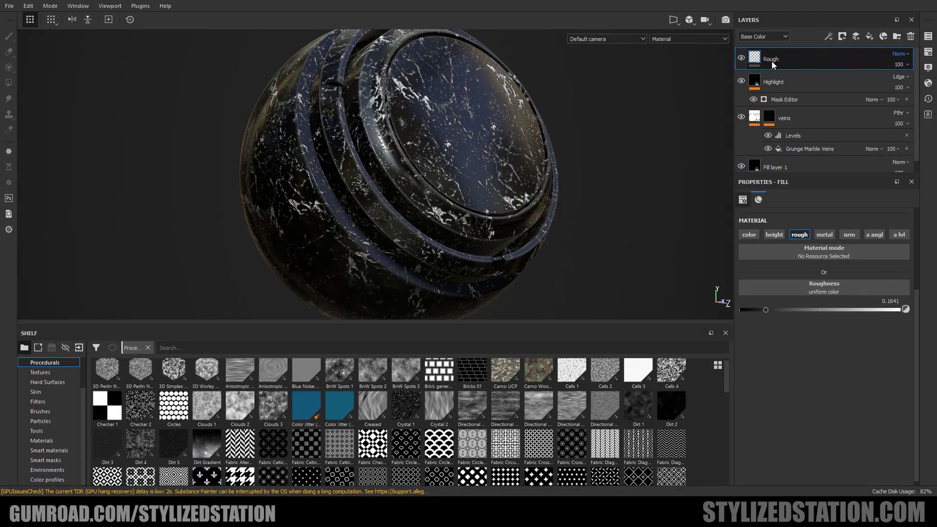
pyautogui.press('Return')
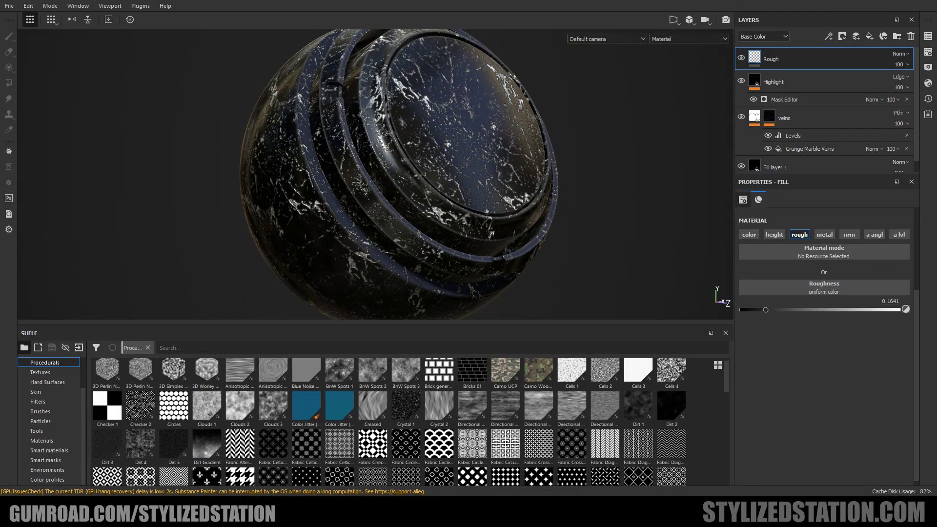
pyautogui.moveTo(766, 309); pyautogui.dragTo(772, 315)
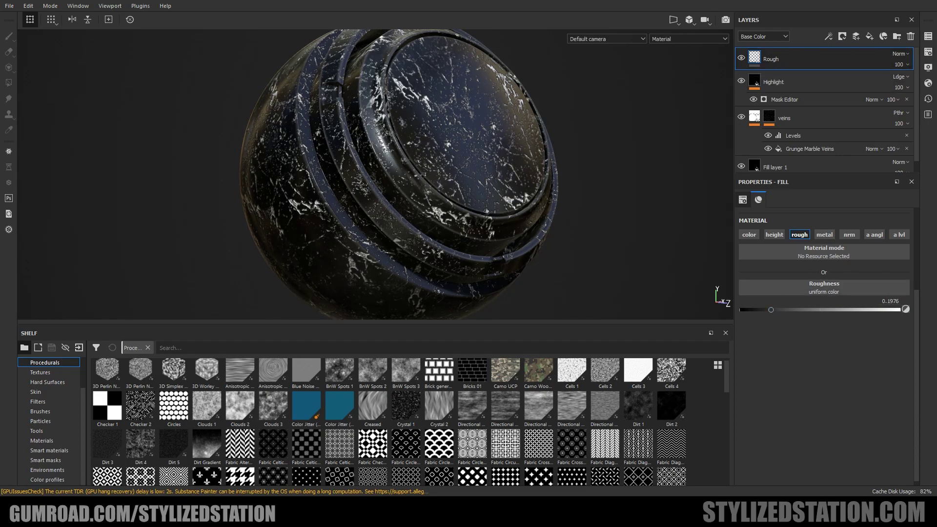
# Step: Add a white mask to the Highlight layer, try a Moisture Noise fill in it and remove that fill
pyautogui.click(781, 83)
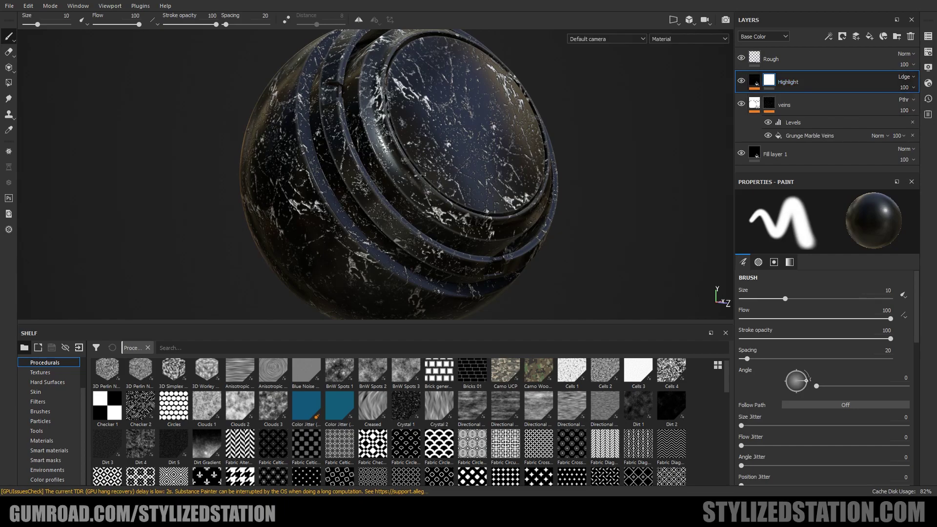
pyautogui.rightClick(804, 89)
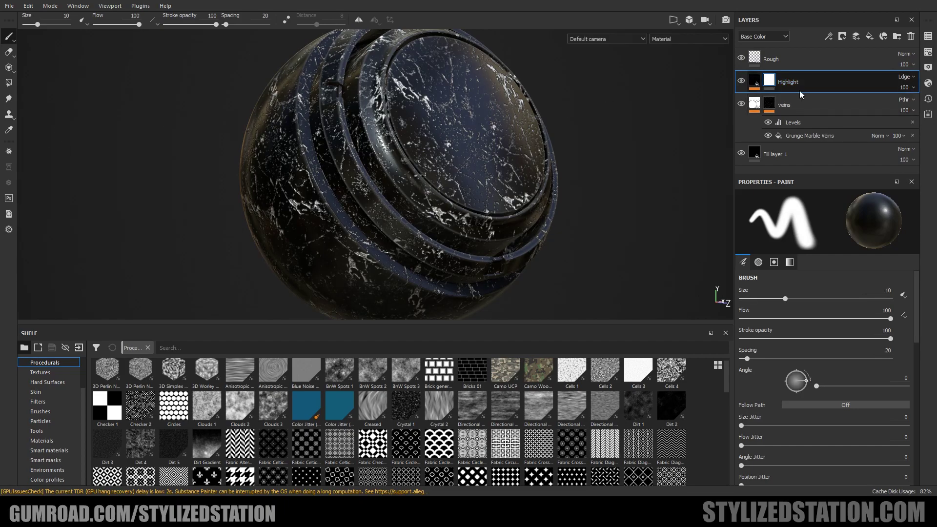
pyautogui.click(814, 410)
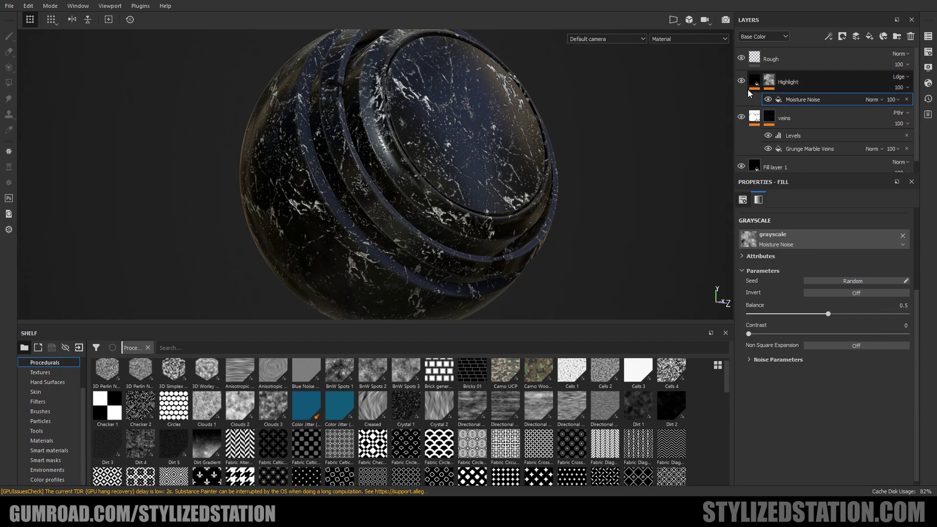
pyautogui.click(907, 99)
# Step: Add a white mask to the Rough layer and place a Moisture Noise fill in it
pyautogui.click(769, 60)
pyautogui.rightClick(771, 61)
pyautogui.click(790, 65)
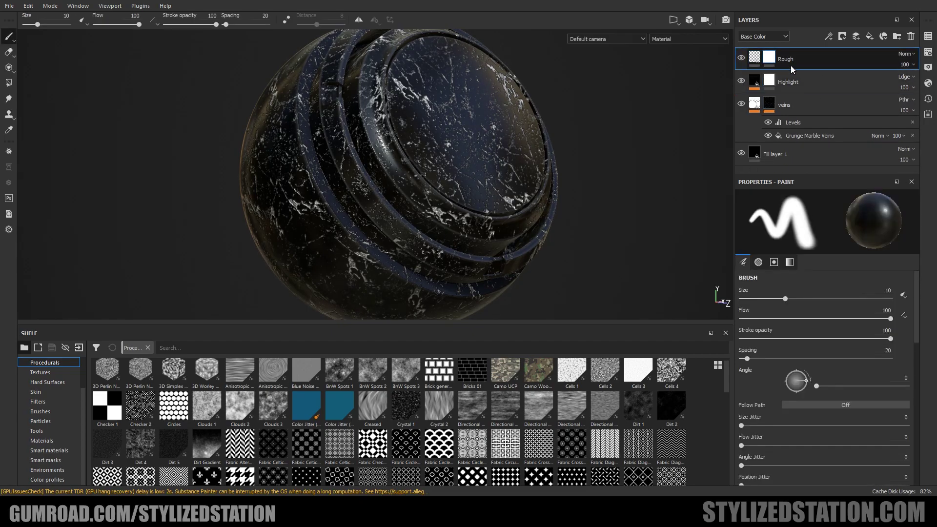
pyautogui.rightClick(768, 59)
pyautogui.click(787, 164)
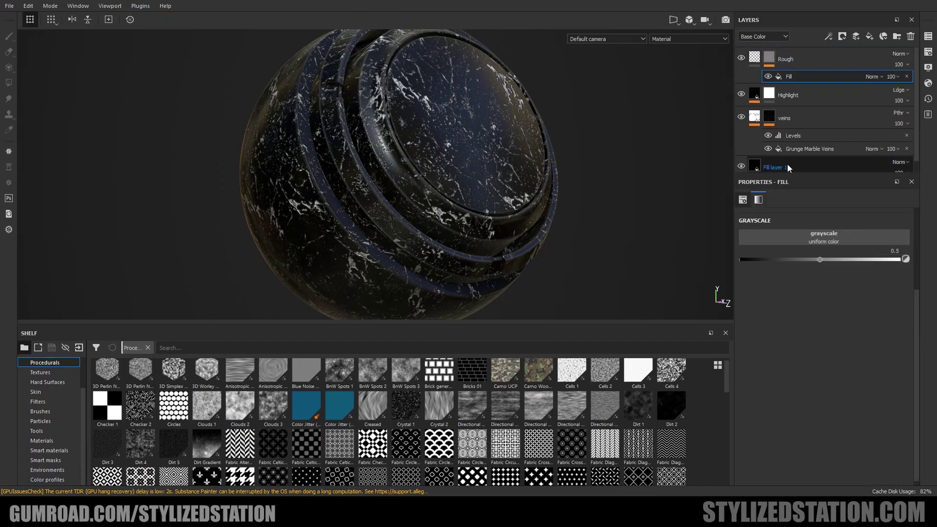
pyautogui.click(804, 239)
pyautogui.click(830, 288)
pyautogui.scroll(-3, 503, 135)
pyautogui.scroll(5, 503, 135)
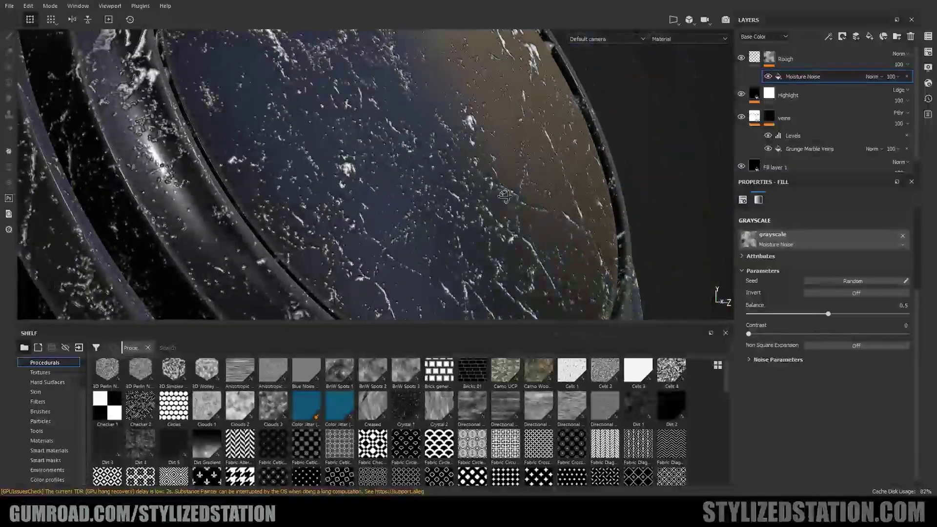
# Step: Set the Moisture Noise fill's blend mode to Multiply and its opacity to 10 in the Rough mask
pyautogui.moveTo(828, 314); pyautogui.dragTo(757, 315)
pyautogui.keyDown('alt'); pyautogui.moveTo(514, 218); pyautogui.dragTo(519, 225); pyautogui.keyUp('alt')
pyautogui.click(875, 78)
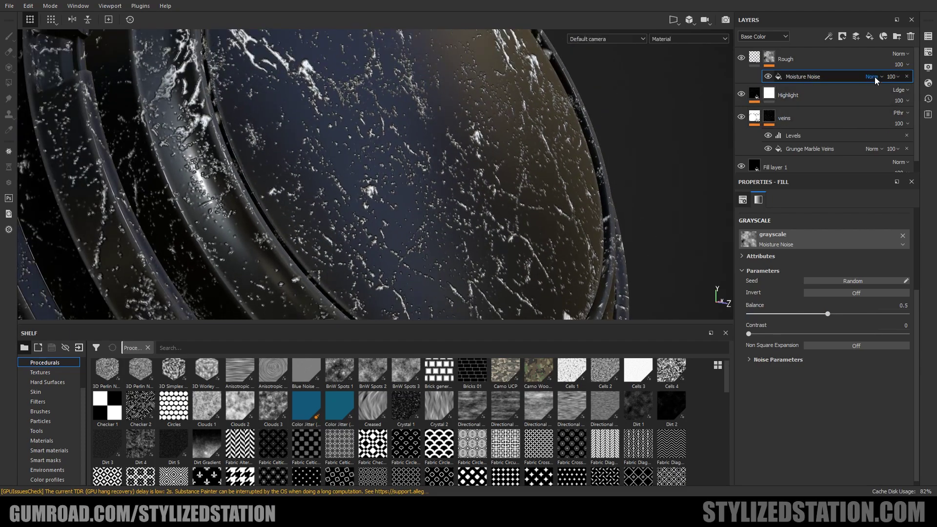
pyautogui.click(875, 127)
pyautogui.click(893, 77)
pyautogui.click(898, 95)
pyautogui.moveTo(898, 94); pyautogui.dragTo(892, 93)
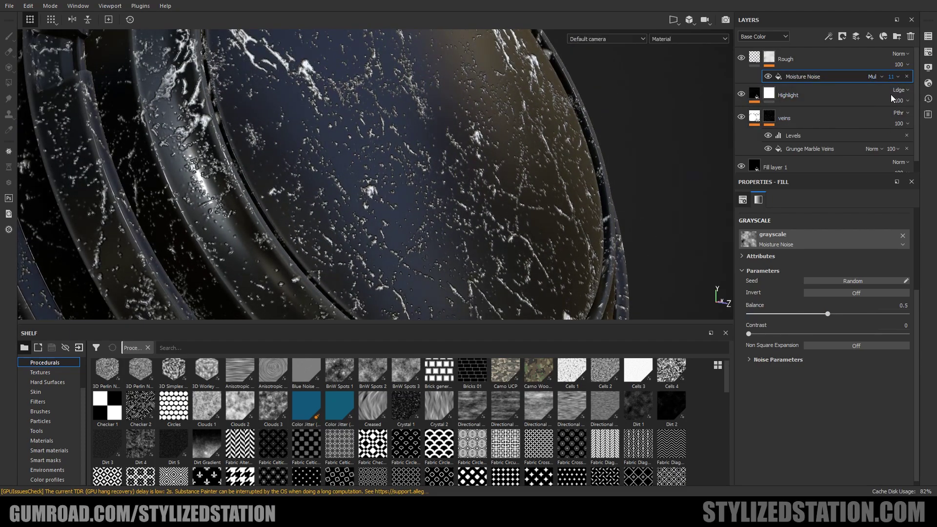
pyautogui.scroll(-5, 520, 147)
pyautogui.keyDown('alt'); pyautogui.moveTo(521, 148); pyautogui.dragTo(513, 161); pyautogui.keyUp('alt')
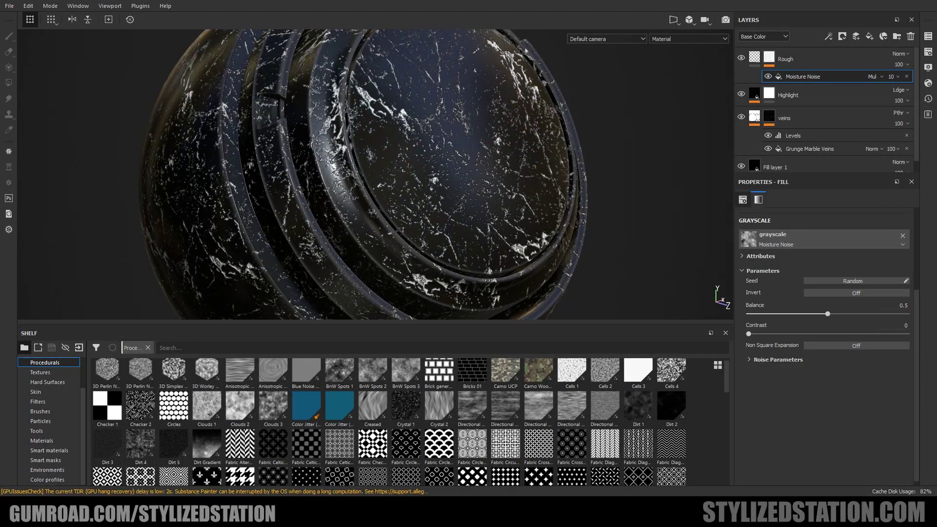
# Step: Replace the Rough layer's mask with a black mask containing a Moisture Noise fill
pyautogui.click(771, 60)
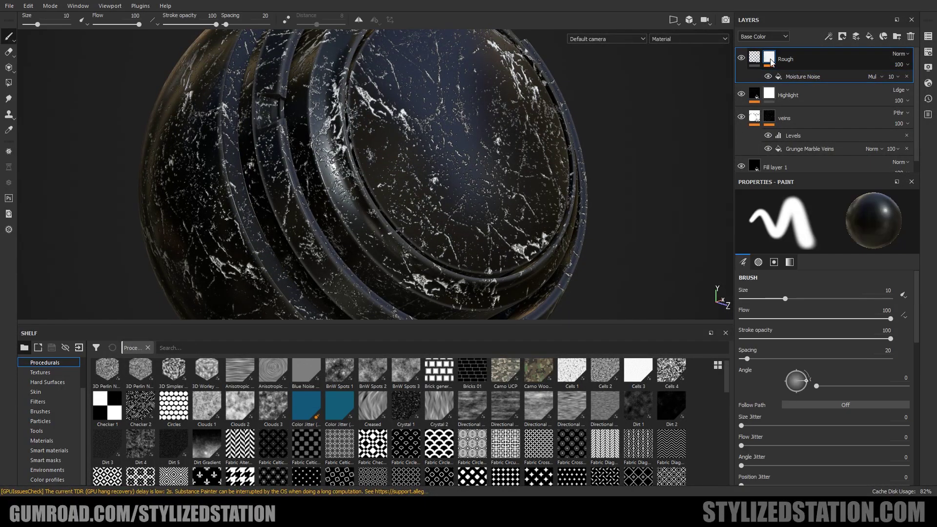
pyautogui.click(804, 78)
pyautogui.press('Delete')
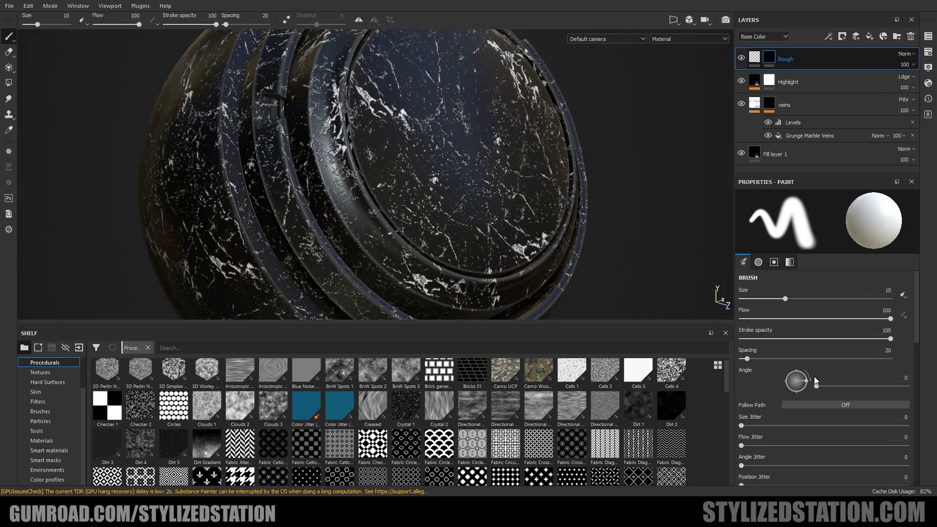
pyautogui.hotkey('ctrl', 'z')
# Step: Set the UV scale of the Rough mask's Moisture Noise fill to 9.9
pyautogui.scroll(5, 455, 177)
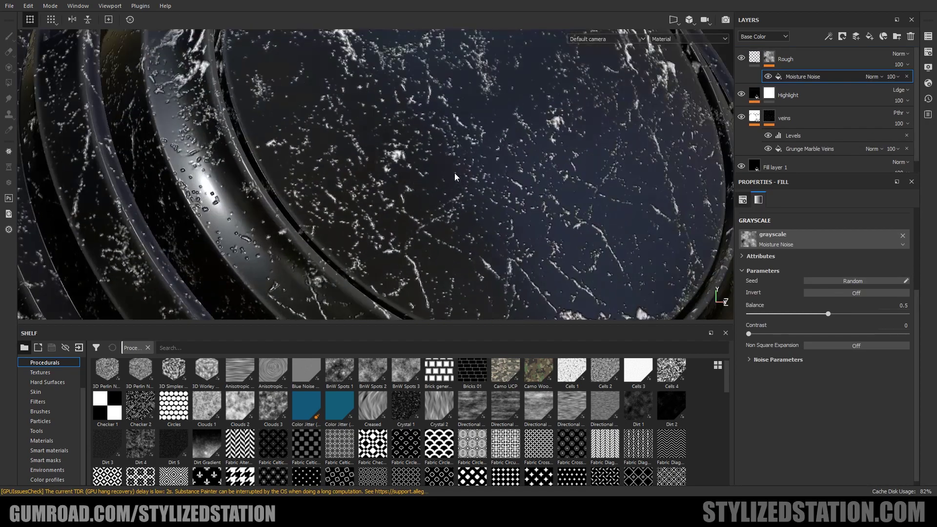
pyautogui.scroll(3, 783, 283)
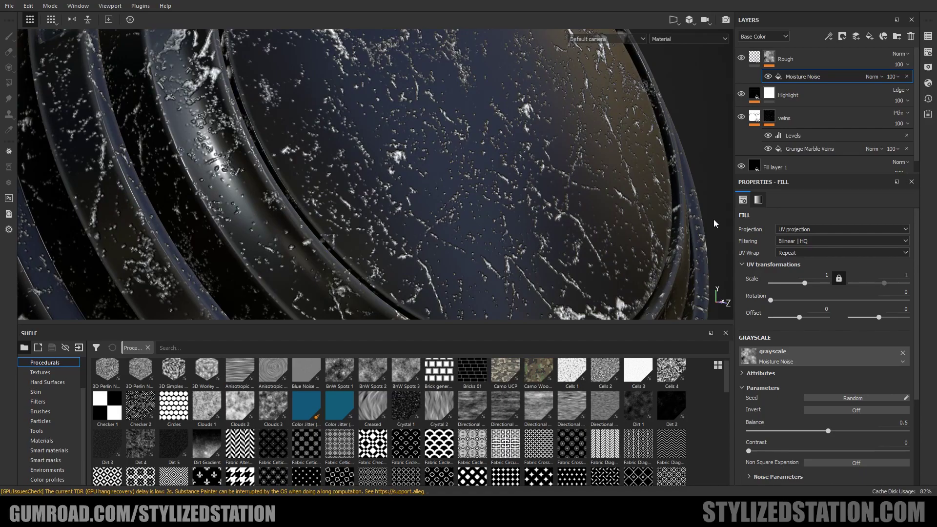
pyautogui.write('3.5')
pyautogui.press('Return')
pyautogui.scroll(-3, 547, 191)
pyautogui.moveTo(546, 190)
pyautogui.keyDown('alt'); pyautogui.mouseDown()
pyautogui.moveTo(465, 214)
pyautogui.moveTo(565, 216)
pyautogui.moveTo(557, 195)
pyautogui.mouseUp(); pyautogui.keyUp('alt')
pyautogui.keyDown('shift'); pyautogui.moveTo(556, 196); pyautogui.dragTo(493, 197, button='right'); pyautogui.keyUp('shift')
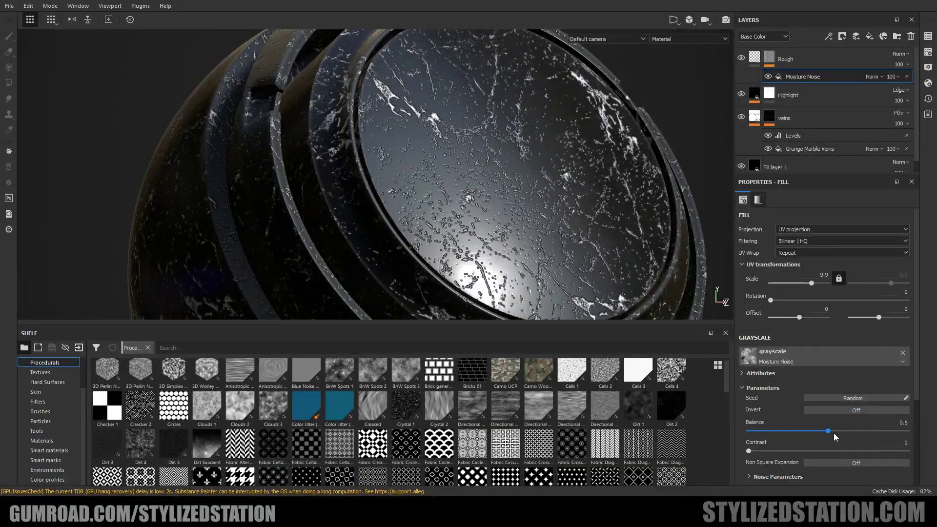
# Step: Set the Moisture Noise fill's contrast to 0.54 and its balance to 0.58
pyautogui.click(835, 451)
pyautogui.keyDown('alt'); pyautogui.moveTo(537, 274); pyautogui.dragTo(637, 254); pyautogui.keyUp('alt')
pyautogui.moveTo(831, 430)
pyautogui.mouseDown()
pyautogui.moveTo(856, 431)
pyautogui.moveTo(777, 431)
pyautogui.moveTo(840, 428)
pyautogui.mouseUp()
pyautogui.moveTo(649, 224)
pyautogui.keyDown('alt'); pyautogui.mouseDown()
pyautogui.moveTo(598, 314)
pyautogui.moveTo(640, 216)
pyautogui.mouseUp(); pyautogui.keyUp('alt')
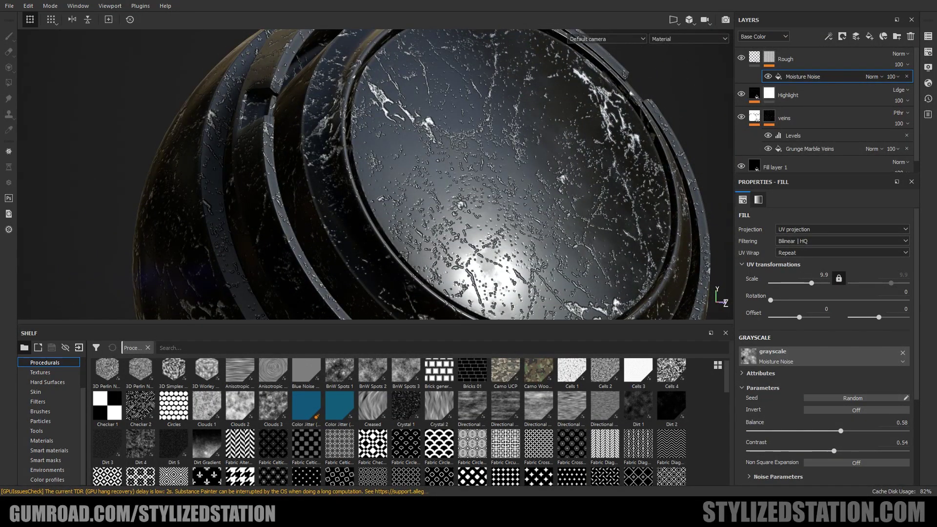
pyautogui.keyDown('alt'); pyautogui.moveTo(78, 98); pyautogui.dragTo(51, 105); pyautogui.keyUp('alt')
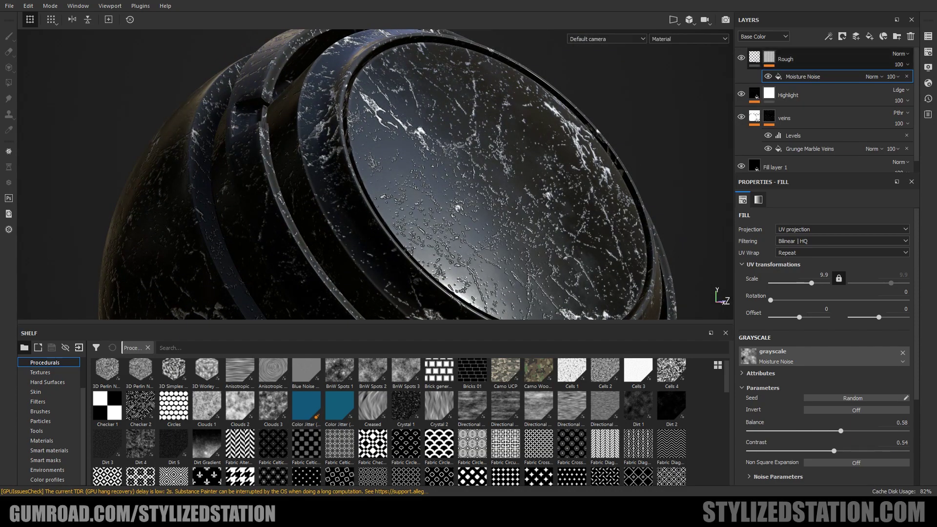
# Step: Add a second fill to the Rough layer's mask and place it beneath the Moisture Noise fill
pyautogui.rightClick(786, 63)
pyautogui.click(805, 375)
pyautogui.moveTo(804, 76); pyautogui.dragTo(802, 96)
pyautogui.keyDown('alt'); pyautogui.moveTo(681, 132); pyautogui.dragTo(640, 137); pyautogui.keyUp('alt')
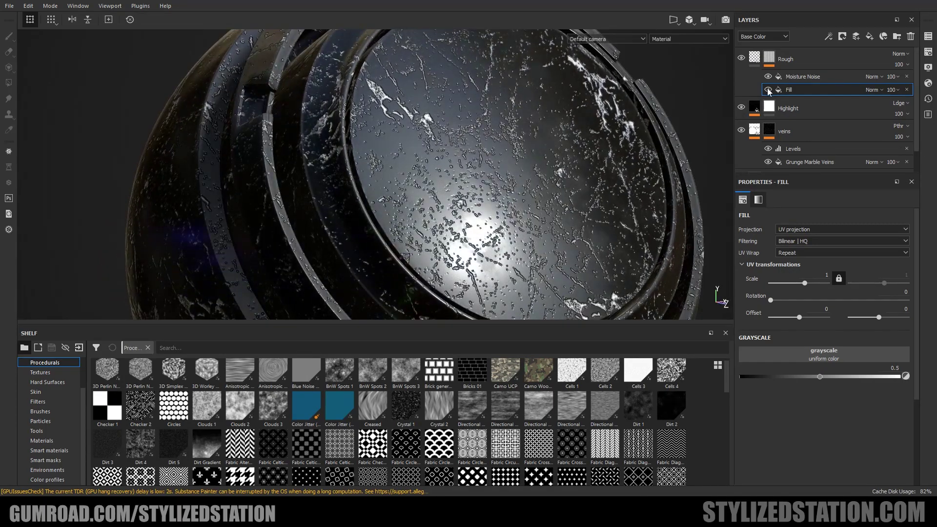
# Step: Set the Moisture Noise fill's blend mode to Multiply and its opacity to 12 above the new fill
pyautogui.click(877, 77)
pyautogui.click(883, 121)
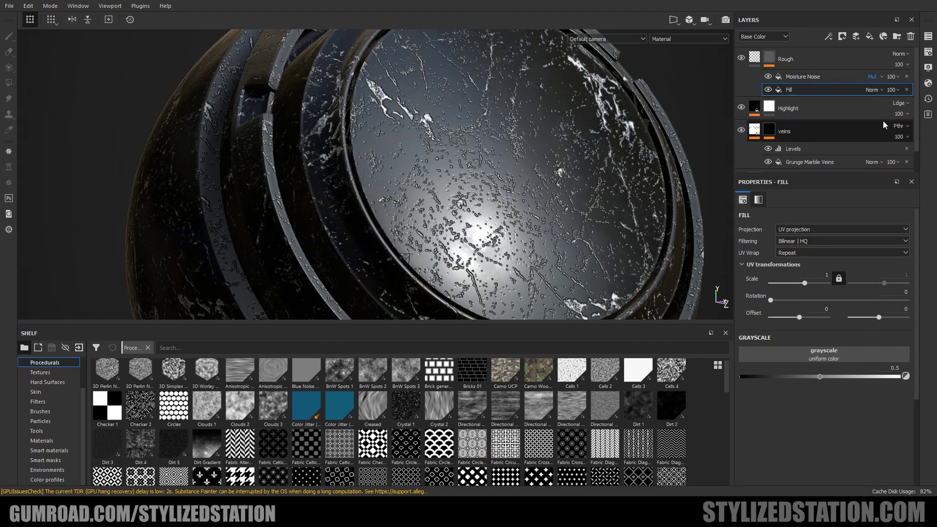
pyautogui.click(891, 76)
pyautogui.click(892, 96)
# Step: Set the Moisture Noise fill's opacity to 100 and its contrast to 0.65
pyautogui.click(797, 76)
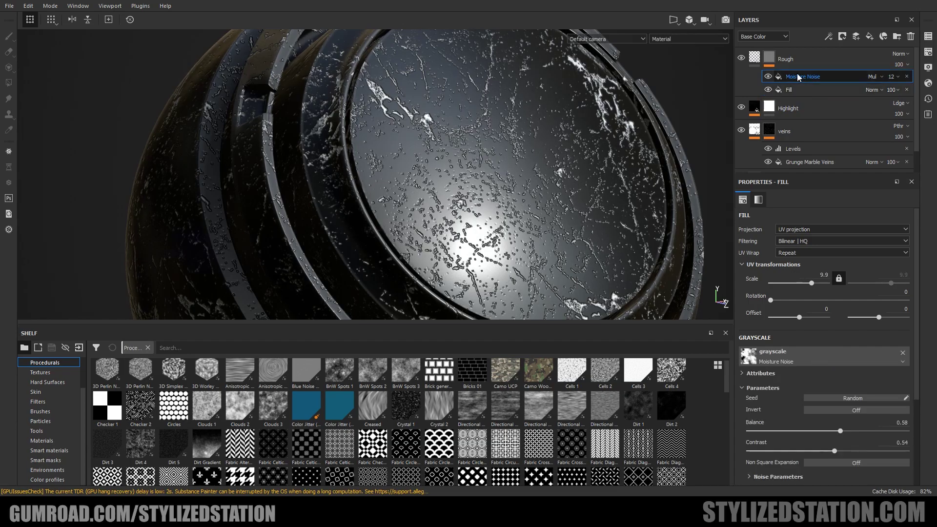
pyautogui.moveTo(910, 453); pyautogui.dragTo(913, 453)
pyautogui.keyDown('alt'); pyautogui.moveTo(586, 220); pyautogui.dragTo(610, 205); pyautogui.keyUp('alt')
pyautogui.moveTo(895, 76); pyautogui.dragTo(918, 96)
pyautogui.keyDown('alt'); pyautogui.moveTo(561, 147); pyautogui.dragTo(610, 141); pyautogui.keyUp('alt')
pyautogui.click(851, 452)
pyautogui.keyDown('alt'); pyautogui.moveTo(576, 205); pyautogui.dragTo(655, 169); pyautogui.keyUp('alt')
pyautogui.scroll(-3, 527, 176)
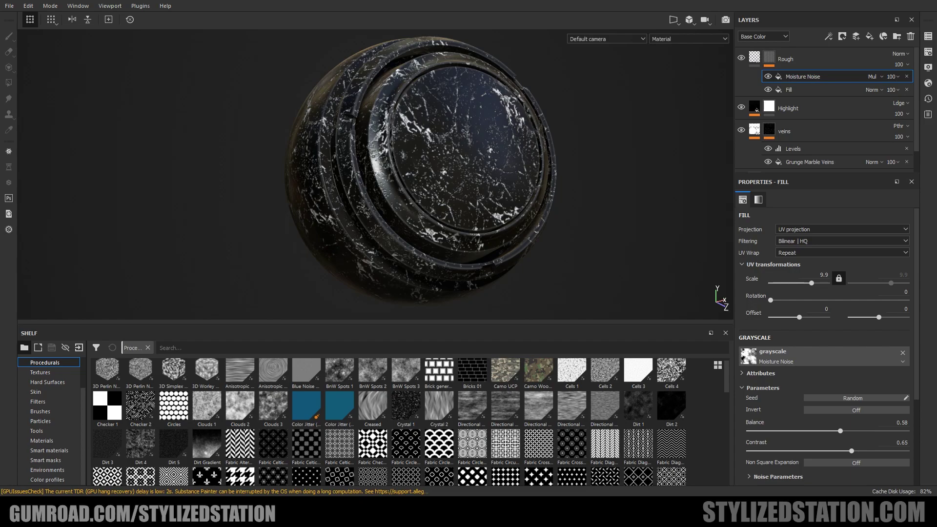
# Step: Set the Moisture Noise fill's balance to 0.72
pyautogui.keyDown('alt'); pyautogui.moveTo(373, 154); pyautogui.dragTo(442, 203); pyautogui.keyUp('alt')
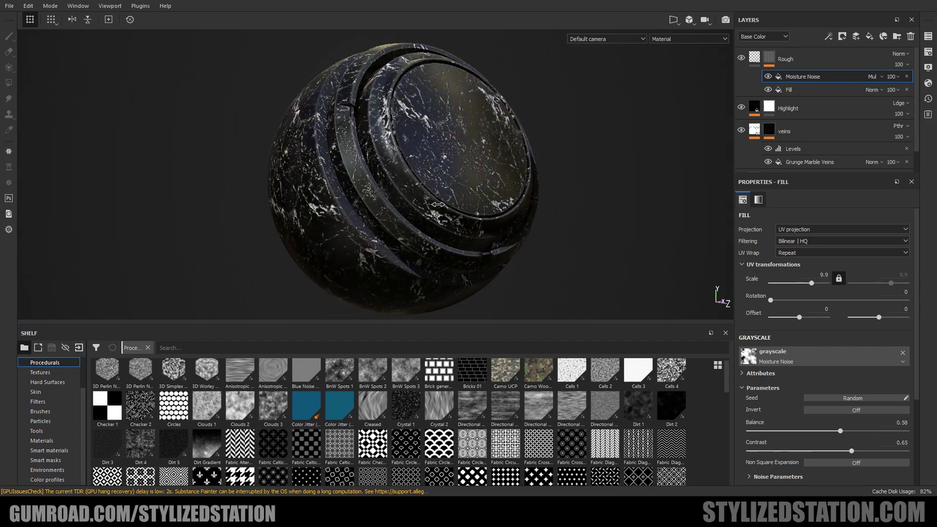
pyautogui.keyDown('shift'); pyautogui.moveTo(444, 215); pyautogui.dragTo(457, 218, button='right'); pyautogui.keyUp('shift')
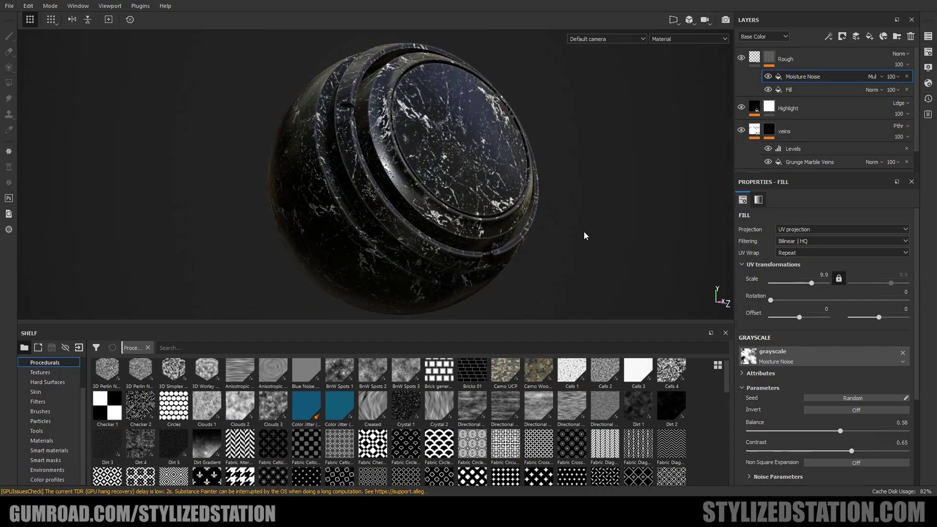
pyautogui.click(807, 432)
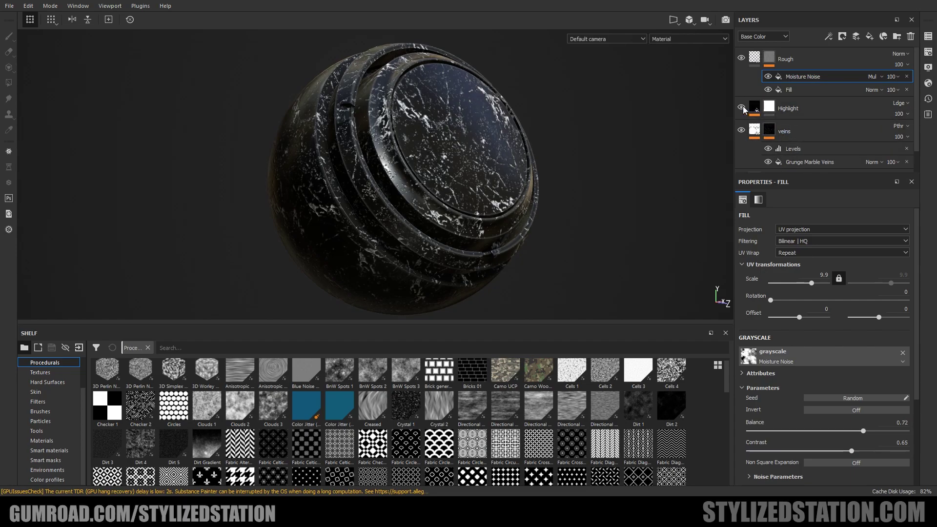
# Step: Hide the veins layer to examine the underlying surface's roughness up close, and show the layer again
pyautogui.click(741, 130)
pyautogui.click(781, 133)
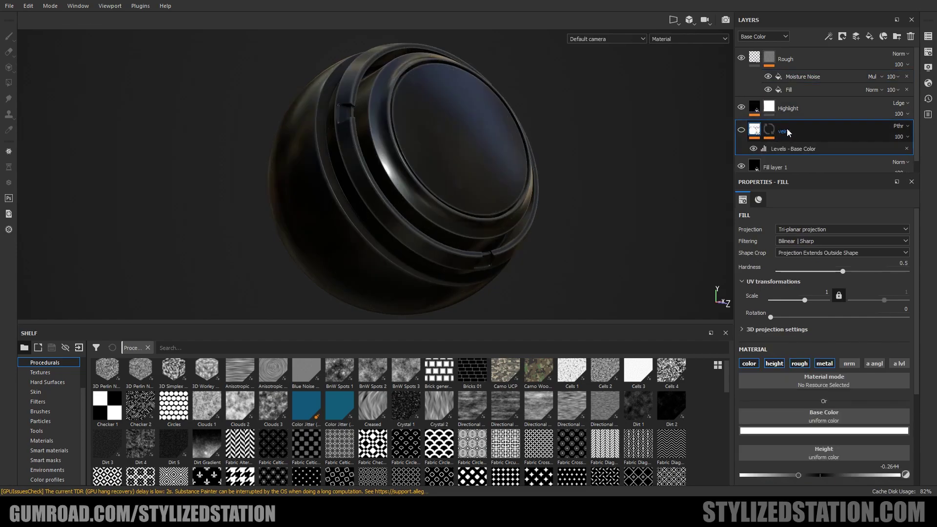
pyautogui.scroll(3, 403, 171)
pyautogui.keyDown('alt'); pyautogui.moveTo(404, 172); pyautogui.dragTo(452, 180); pyautogui.keyUp('alt')
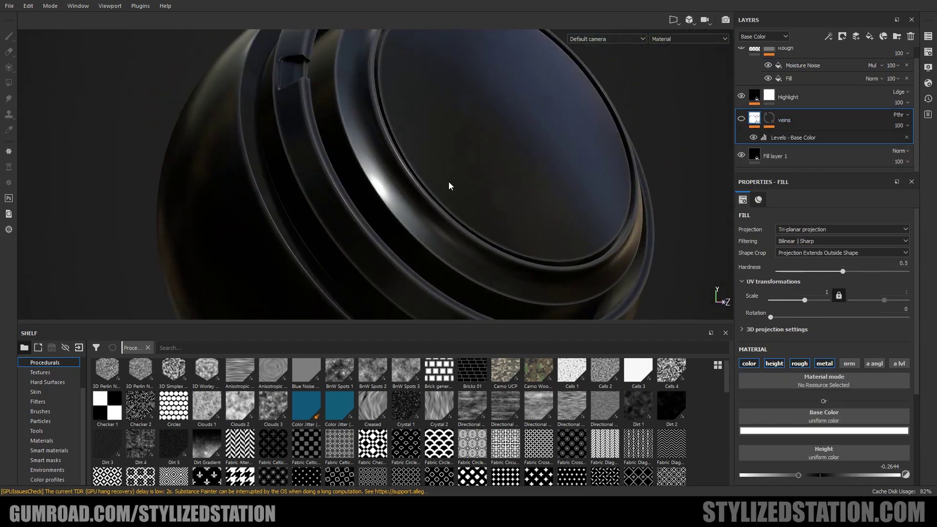
pyautogui.keyDown('shift'); pyautogui.moveTo(452, 180); pyautogui.dragTo(455, 201, button='right'); pyautogui.keyUp('shift')
pyautogui.keyDown('alt'); pyautogui.moveTo(454, 202); pyautogui.dragTo(433, 184); pyautogui.keyUp('alt')
pyautogui.click(741, 119)
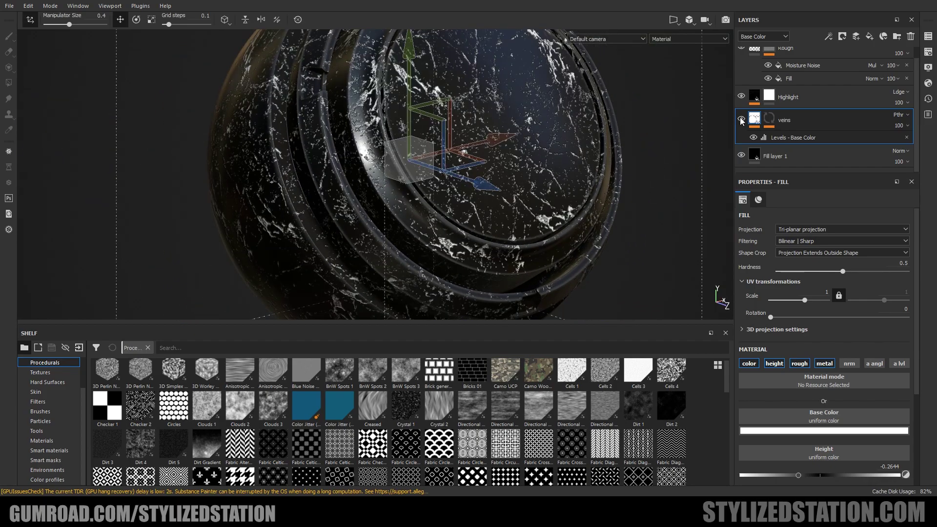
# Step: Add a Levels effect on the veins layer's Height channel, with the black input at 0.02 and the midtone at 0.943
pyautogui.click(772, 136)
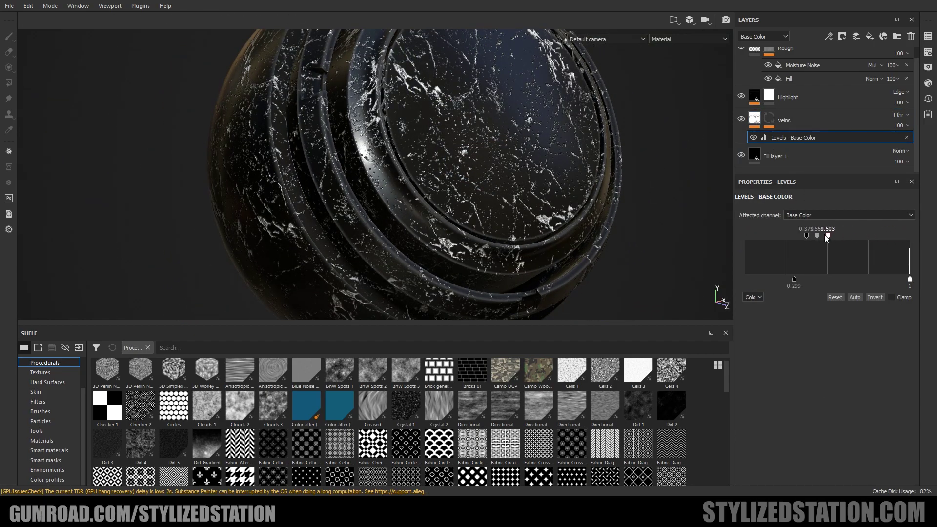
pyautogui.click(779, 129)
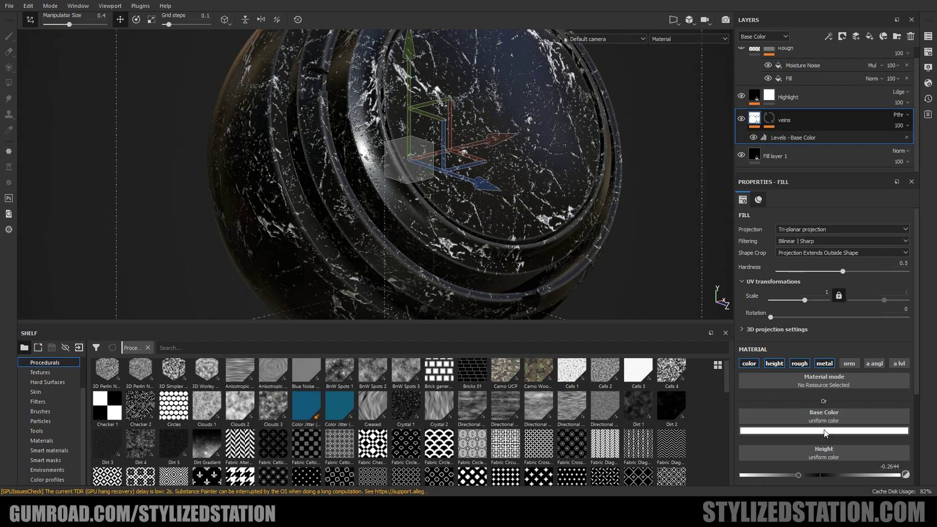
pyautogui.hotkey('ctrl', 'v')
pyautogui.click(803, 228)
pyautogui.moveTo(779, 235); pyautogui.dragTo(720, 235)
pyautogui.keyDown('alt'); pyautogui.moveTo(533, 195); pyautogui.dragTo(517, 181); pyautogui.keyUp('alt')
pyautogui.keyDown('shift'); pyautogui.moveTo(518, 181); pyautogui.dragTo(503, 181, button='right'); pyautogui.keyUp('shift')
pyautogui.moveTo(745, 235); pyautogui.dragTo(843, 242)
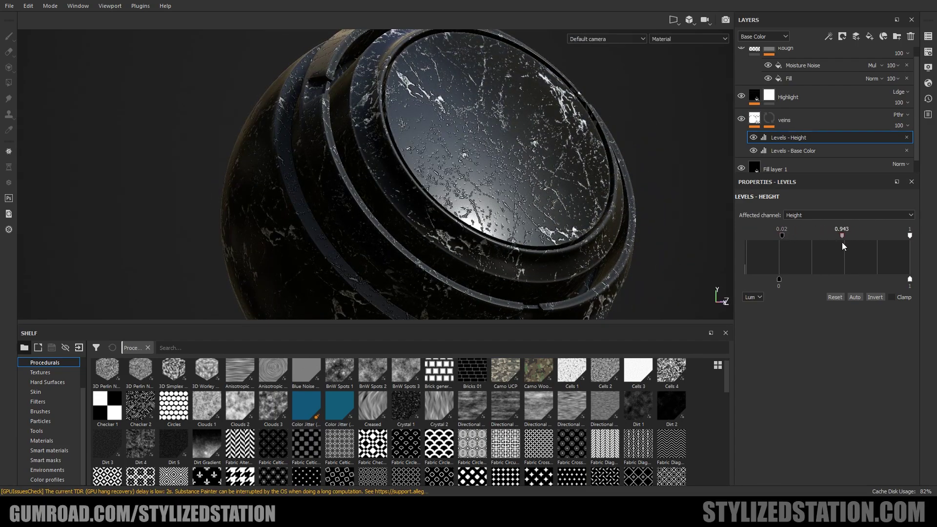
pyautogui.keyDown('alt'); pyautogui.moveTo(722, 215); pyautogui.dragTo(439, 207); pyautogui.keyUp('alt')
# Step: Open the Grunge Marble Veins fill in the veins layer's mask for editing
pyautogui.click(755, 120)
pyautogui.scroll(-5, 801, 297)
pyautogui.scroll(1, 788, 287)
pyautogui.click(770, 119)
pyautogui.scroll(-3, 824, 344)
pyautogui.scroll(-3, 824, 344)
pyautogui.click(801, 151)
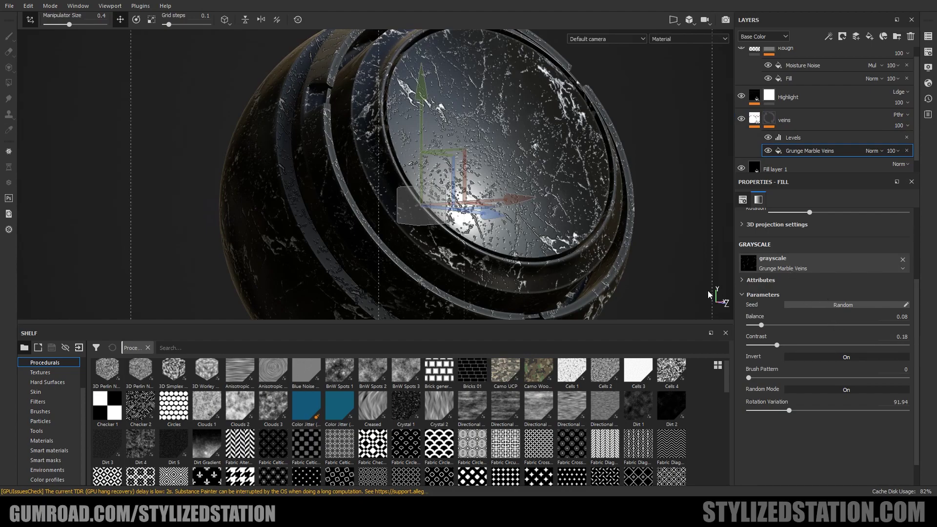
pyautogui.scroll(3, 743, 225)
pyautogui.keyDown('alt'); pyautogui.moveTo(537, 185); pyautogui.dragTo(531, 210); pyautogui.keyUp('alt')
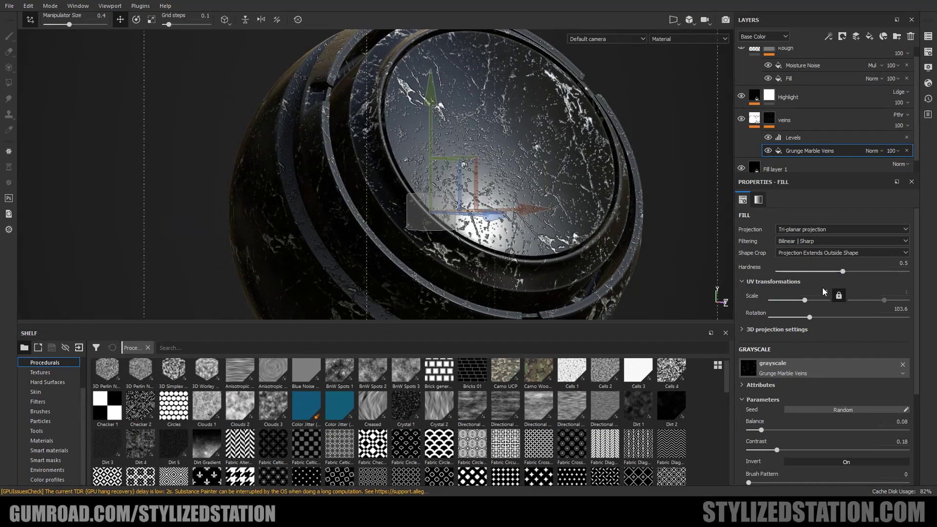
# Step: Try UV scales of 0.5, 0.2 and 0.58 on the Grunge Marble Veins mask fill
pyautogui.press('Return')
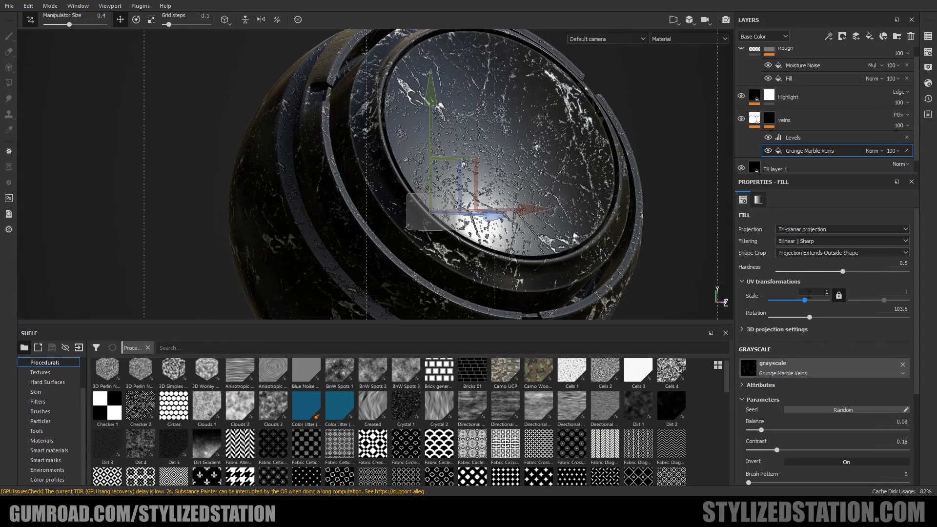
pyautogui.write('0.5')
pyautogui.press('Return')
pyautogui.keyDown('alt'); pyautogui.moveTo(532, 209); pyautogui.dragTo(553, 216); pyautogui.keyUp('alt')
pyautogui.click(824, 291)
pyautogui.write('0.2')
pyautogui.press('Return')
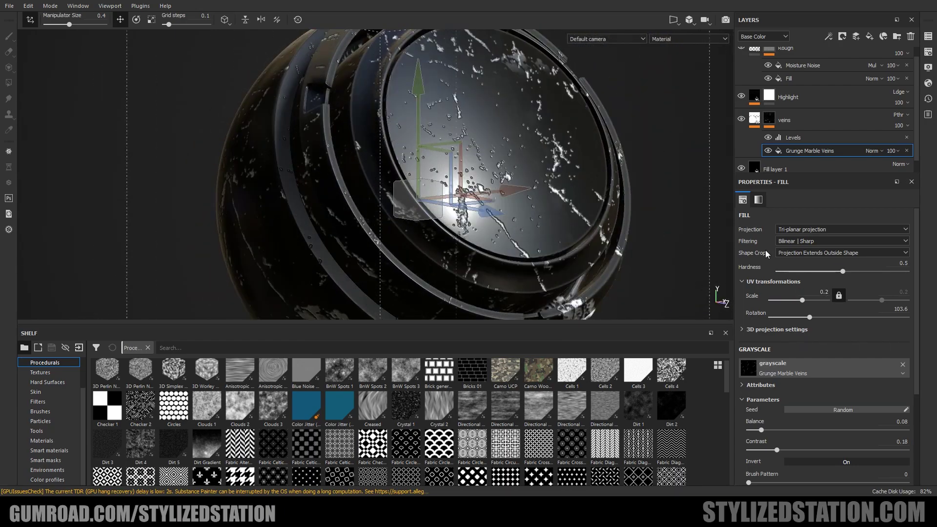
pyautogui.moveTo(803, 300); pyautogui.dragTo(804, 301)
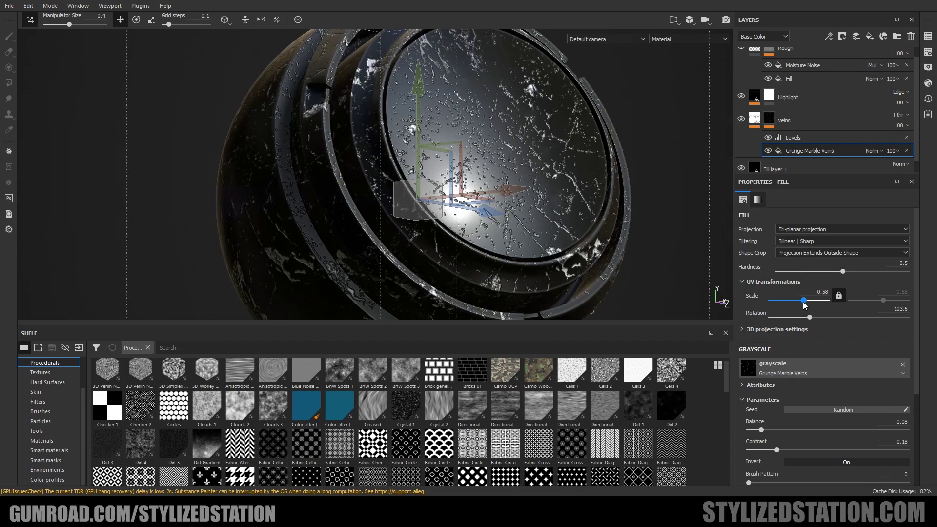
# Step: Set the Grunge Marble Veins mask fill's UV scale to 0.4
pyautogui.write('0.4')
pyautogui.press('Return')
pyautogui.keyDown('alt'); pyautogui.moveTo(695, 236); pyautogui.dragTo(583, 222); pyautogui.keyUp('alt')
pyautogui.scroll(-3, 583, 222)
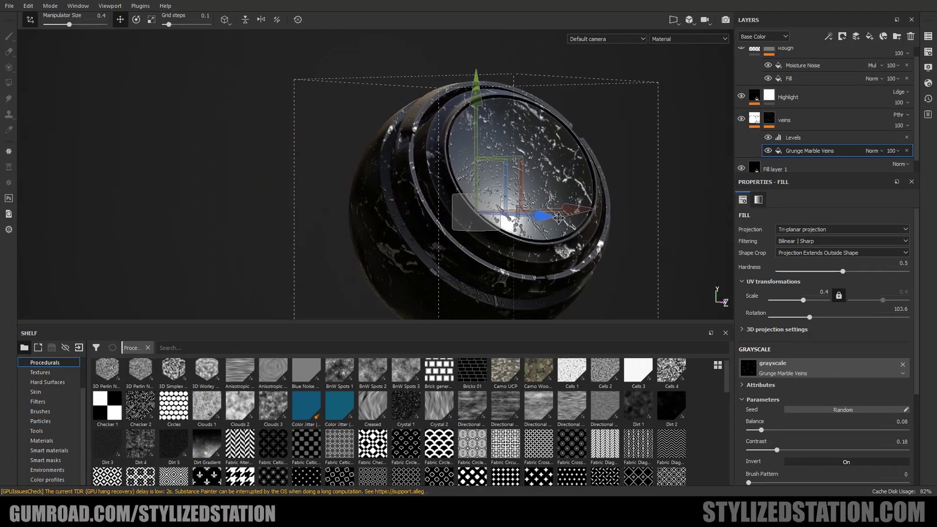
pyautogui.keyDown('alt'); pyautogui.moveTo(583, 222); pyautogui.dragTo(526, 182, button='middle'); pyautogui.keyUp('alt')
pyautogui.scroll(1, 776, 122)
# Step: Create a folder named BlackMarble and move the Rough, Highlight, veins and Fill layer 1 layers into it
pyautogui.click(897, 36)
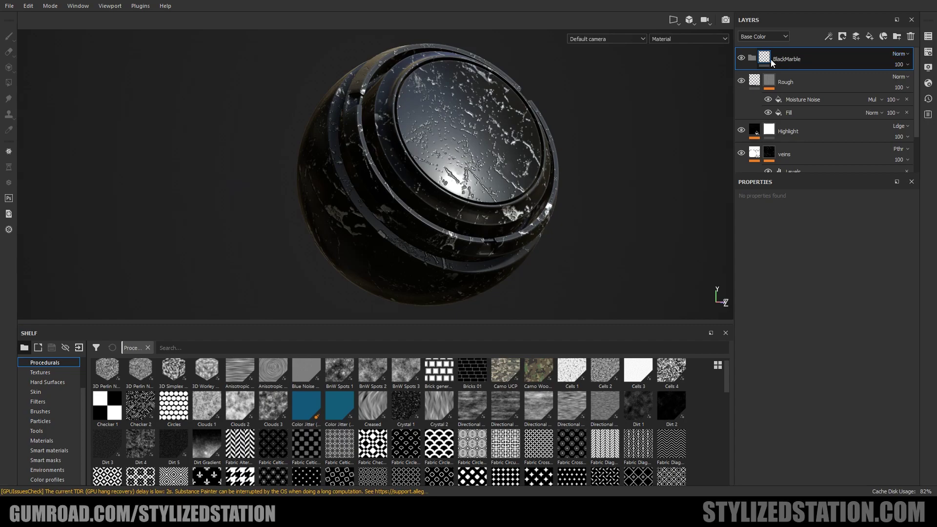
pyautogui.click(778, 81)
pyautogui.scroll(-2, 776, 98)
pyautogui.keyDown('shift'); pyautogui.click(779, 149); pyautogui.keyUp('shift')
pyautogui.scroll(2, 781, 137)
pyautogui.moveTo(803, 82); pyautogui.dragTo(805, 60)
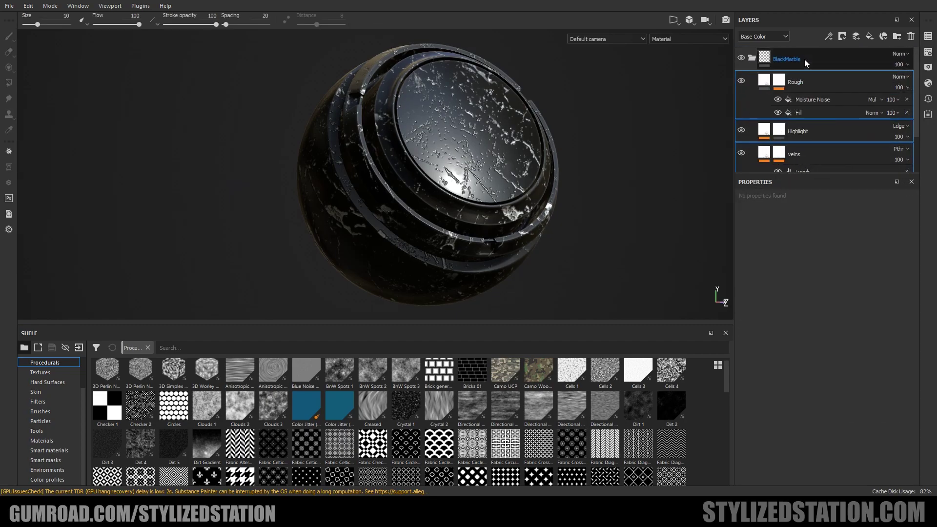
pyautogui.keyDown('alt'); pyautogui.moveTo(514, 166); pyautogui.dragTo(515, 209); pyautogui.keyUp('alt')
pyautogui.keyDown('alt'); pyautogui.moveTo(515, 209); pyautogui.dragTo(515, 191, button='middle'); pyautogui.keyUp('alt')
pyautogui.keyDown('alt'); pyautogui.moveTo(516, 190); pyautogui.dragTo(507, 193); pyautogui.keyUp('alt')
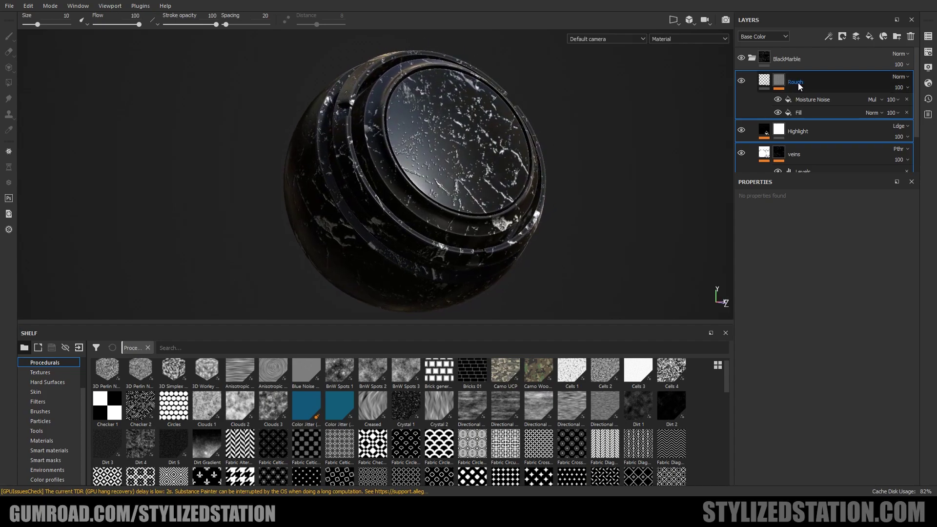
# Step: Try a streaky texture from the Grunges category in place of Grunge Marble Veins in the veins mask, and undo it
pyautogui.click(776, 153)
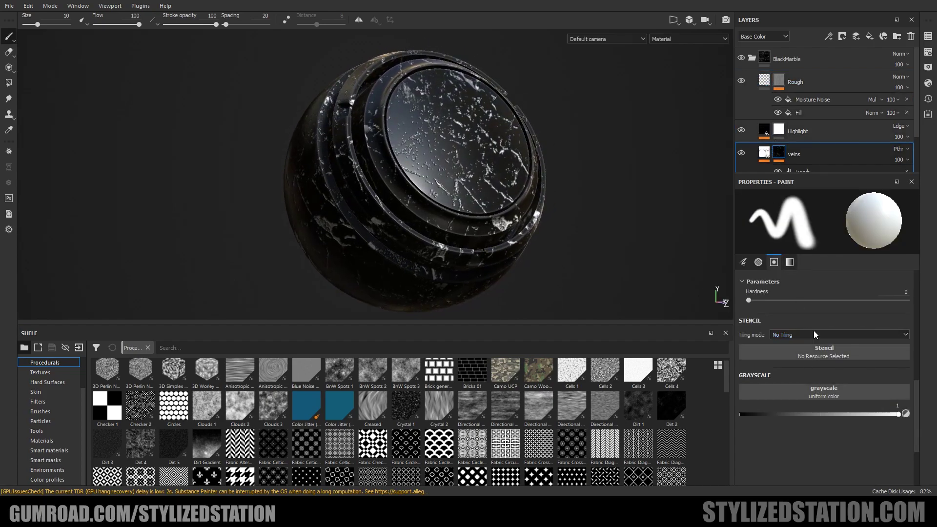
pyautogui.scroll(-2, 801, 139)
pyautogui.click(802, 138)
pyautogui.scroll(-1, 819, 306)
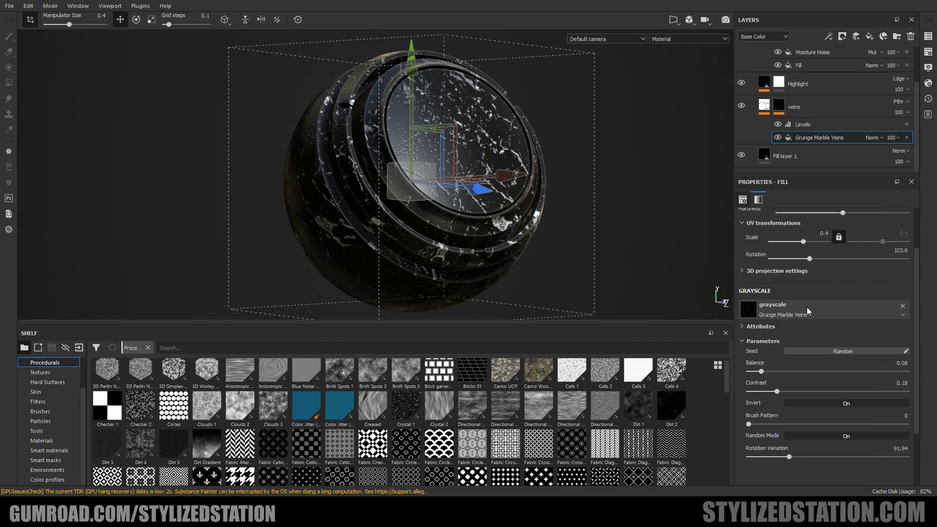
pyautogui.scroll(2, 44, 390)
pyautogui.click(44, 391)
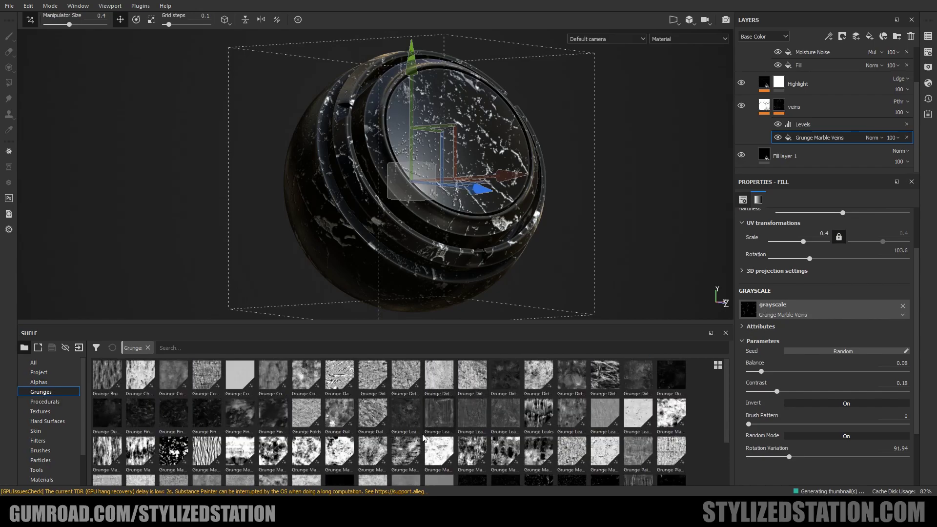
pyautogui.scroll(-1, 293, 405)
pyautogui.moveTo(213, 391); pyautogui.dragTo(761, 310)
pyautogui.click(810, 242)
pyautogui.click(796, 417)
pyautogui.hotkey('ctrl', 'z')
pyautogui.hotkey('ctrl', 'z')
pyautogui.hotkey('ctrl', 'z')
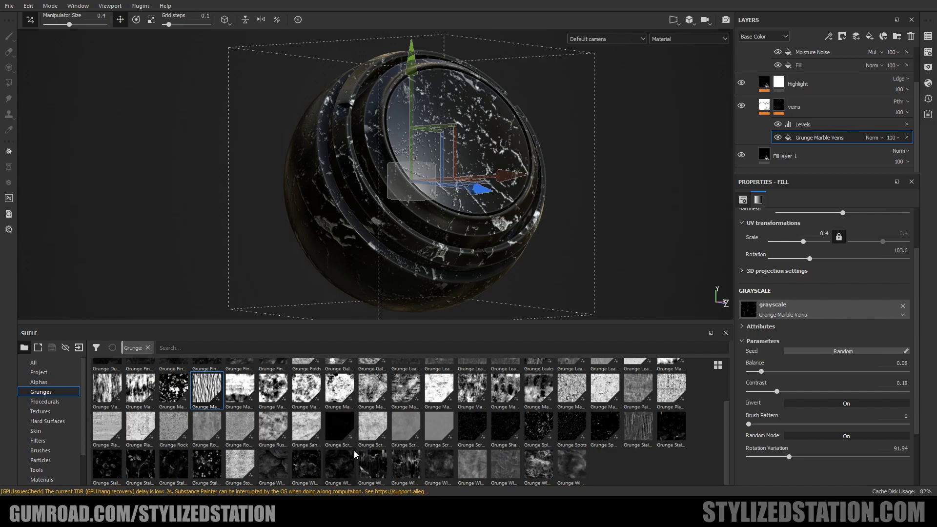
# Step: Try the Grunge Stains Spots procedural as the veins mask fill's grayscale texture, and undo it
pyautogui.click(53, 402)
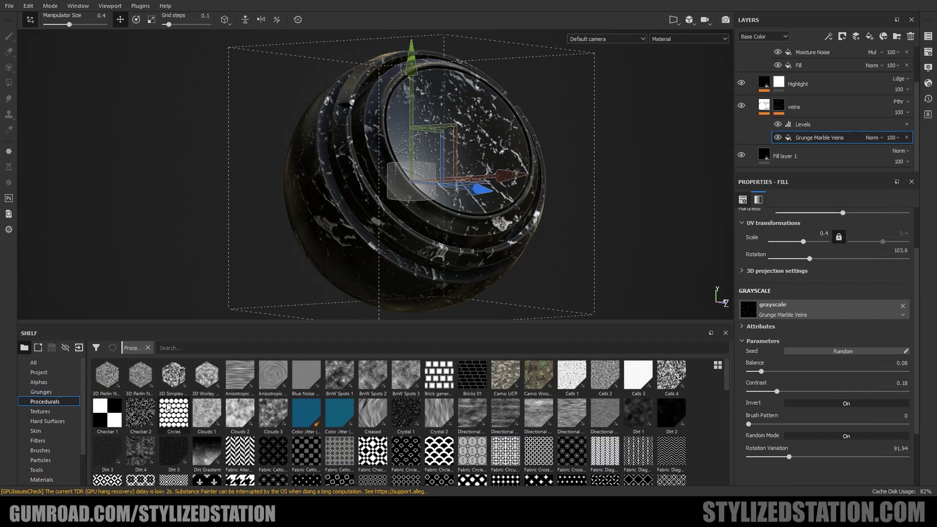
pyautogui.scroll(-8, 167, 406)
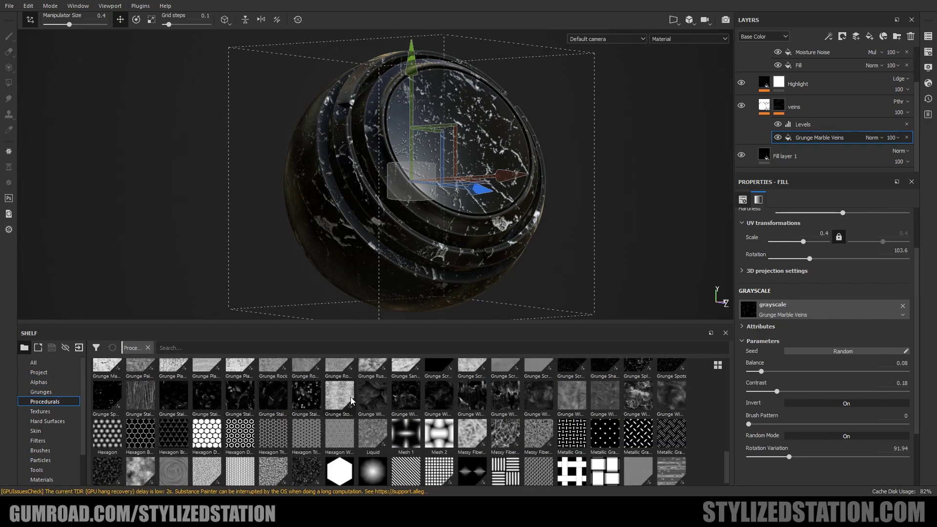
pyautogui.moveTo(314, 401); pyautogui.dragTo(780, 315)
pyautogui.keyDown('alt'); pyautogui.moveTo(482, 211); pyautogui.dragTo(515, 203); pyautogui.keyUp('alt')
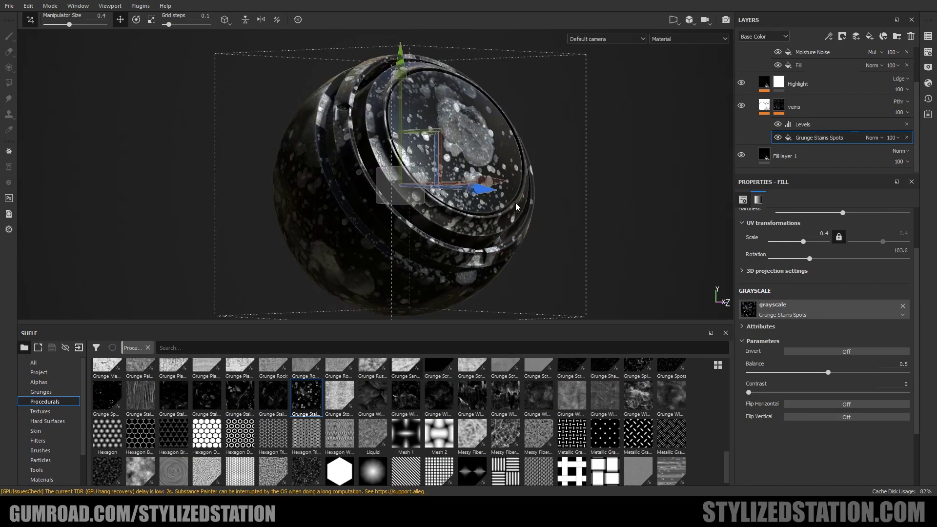
pyautogui.hotkey('ctrl', 'z')
# Step: Try a dark speckled grunge and the Microscope procedural in the veins mask fill, undoing each one
pyautogui.moveTo(110, 405); pyautogui.dragTo(816, 313)
pyautogui.hotkey('ctrl', 'z')
pyautogui.scroll(-1, 506, 406)
pyautogui.moveTo(107, 465); pyautogui.dragTo(866, 303)
pyautogui.hotkey('ctrl', 'z')
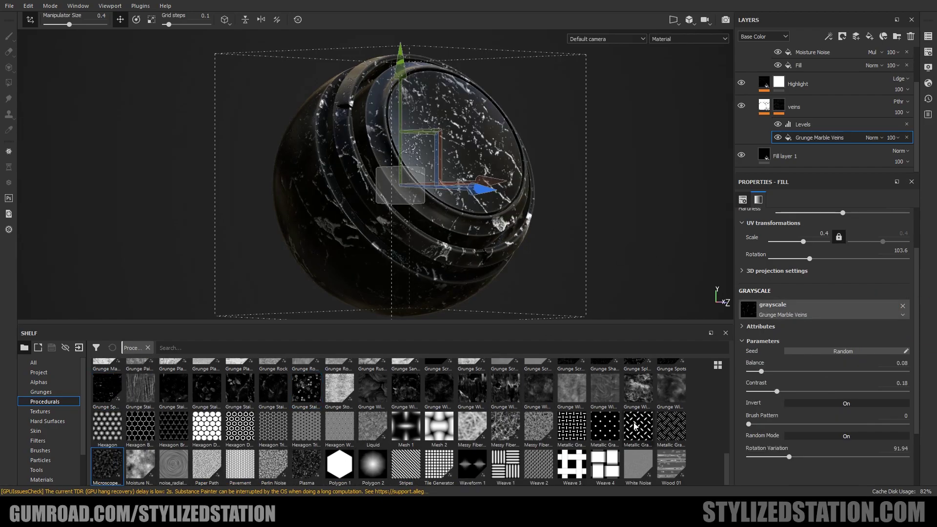
# Step: Try the Grunge Marble Shapes texture with a lowered balance in the veins mask fill
pyautogui.scroll(3, 639, 438)
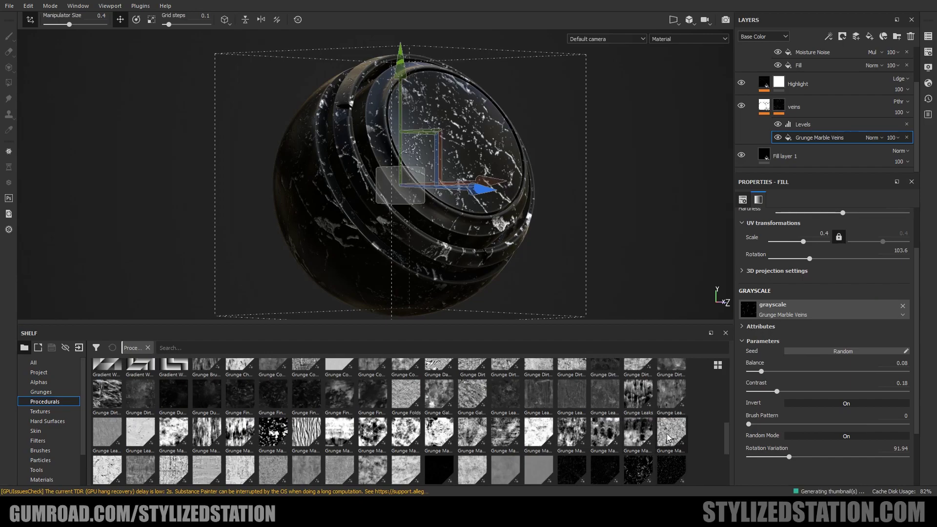
pyautogui.moveTo(668, 438); pyautogui.dragTo(821, 309)
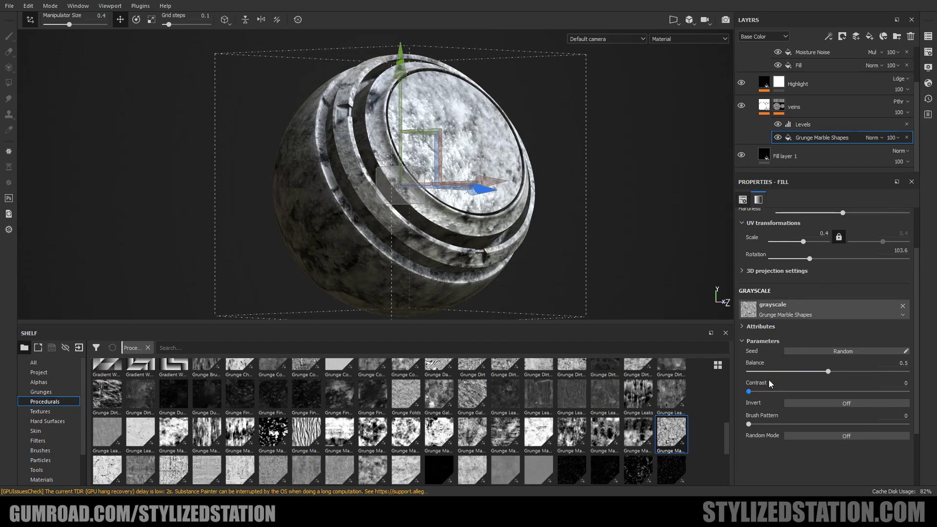
pyautogui.moveTo(828, 372); pyautogui.dragTo(783, 371)
pyautogui.keyDown('alt'); pyautogui.moveTo(371, 196); pyautogui.dragTo(403, 233); pyautogui.keyUp('alt')
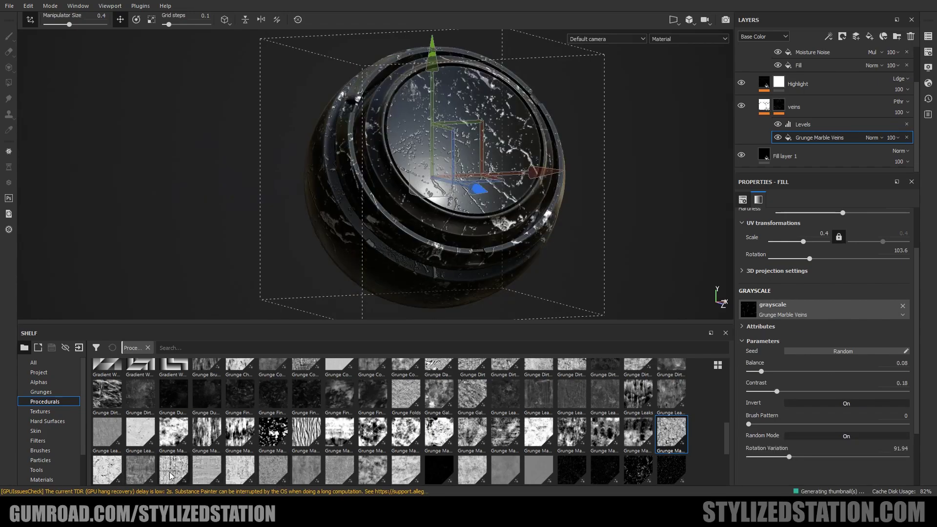
# Step: Try the Grunge Paint Scratched texture in the veins mask fill, inverted with a balance of 0.23, and undo it
pyautogui.click(140, 470)
pyautogui.moveTo(140, 464); pyautogui.dragTo(787, 313)
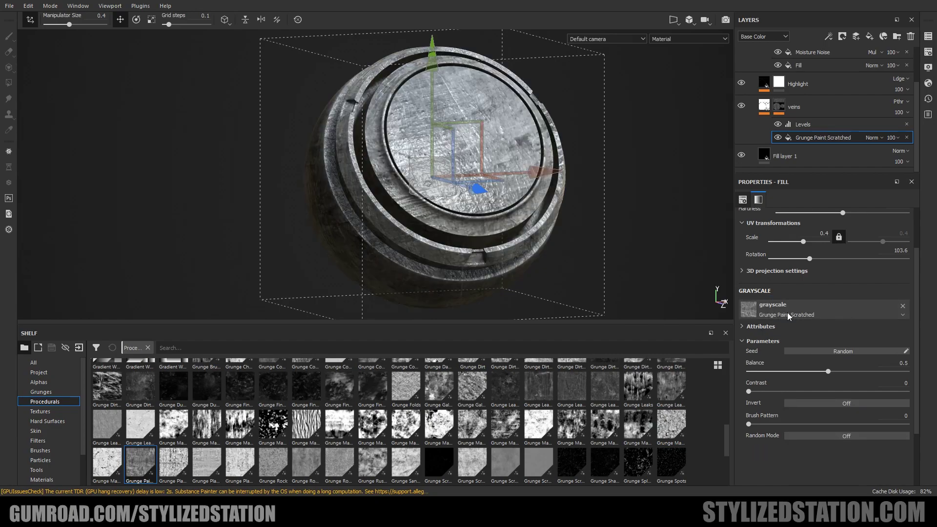
pyautogui.click(797, 403)
pyautogui.moveTo(780, 372); pyautogui.dragTo(786, 372)
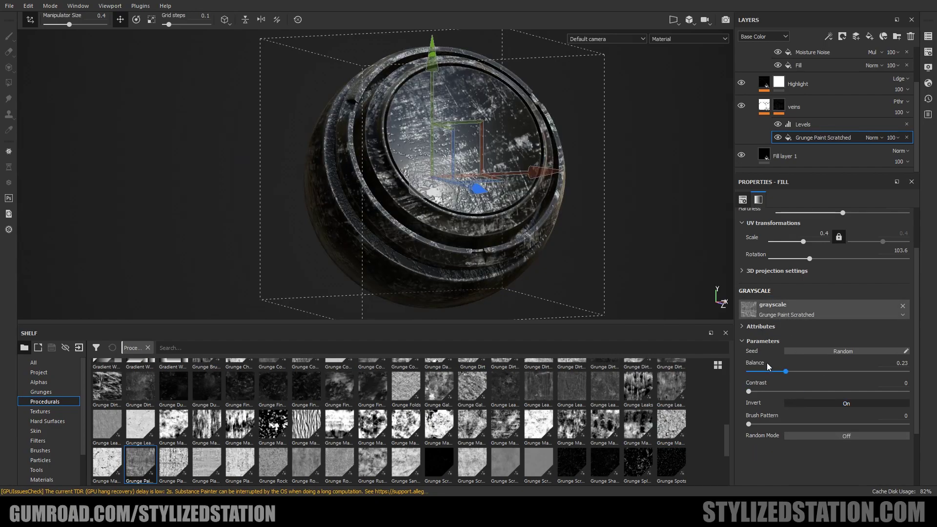
pyautogui.keyDown('alt'); pyautogui.moveTo(518, 244); pyautogui.dragTo(550, 245); pyautogui.keyUp('alt')
pyautogui.hotkey('ctrl', 'z')
pyautogui.hotkey('ctrl', 'z')
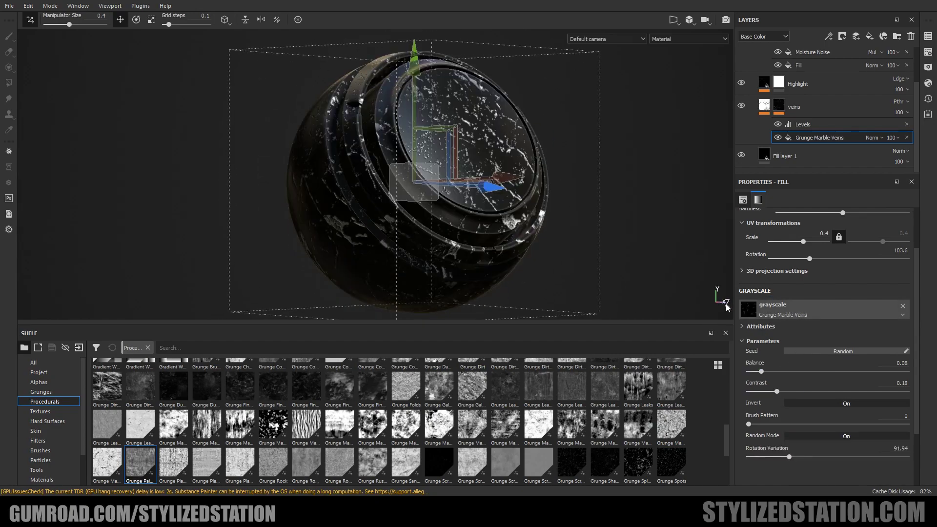
pyautogui.scroll(-3, 405, 433)
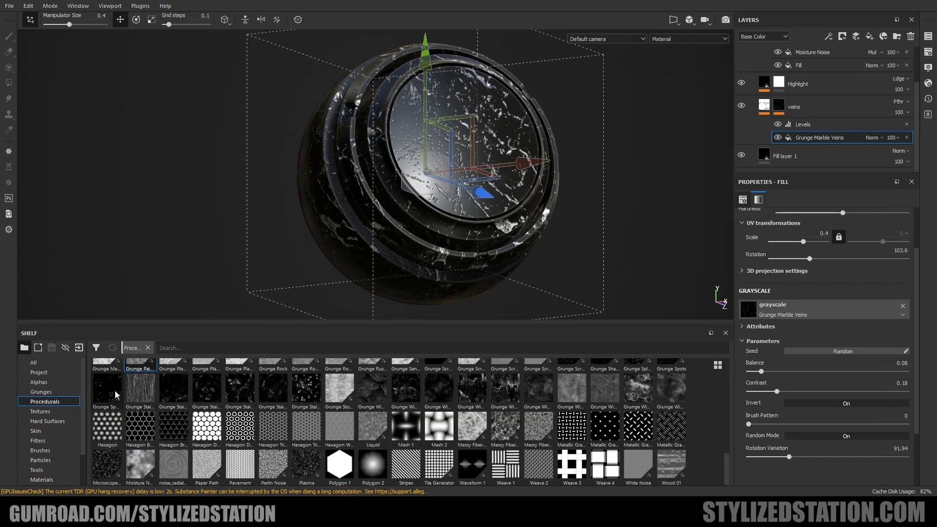
pyautogui.scroll(3, 205, 403)
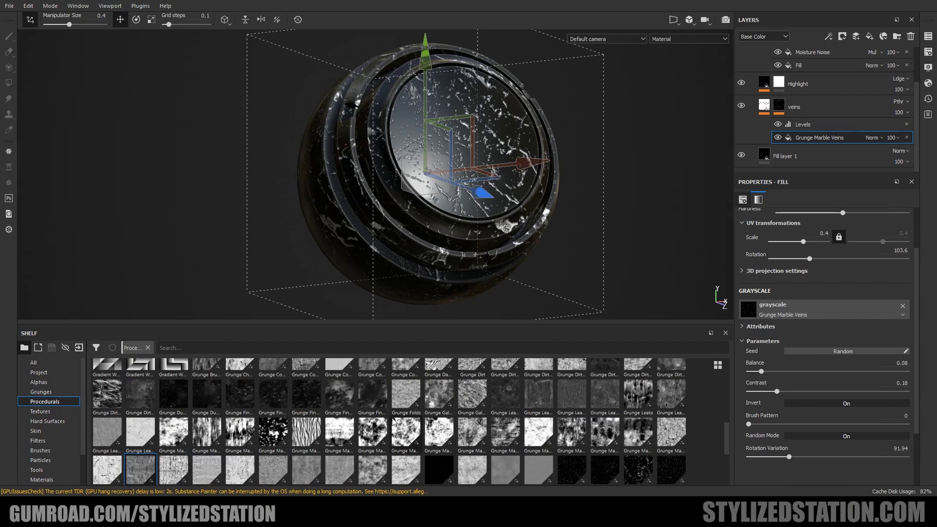
pyautogui.scroll(3, 292, 410)
pyautogui.scroll(-3, 147, 402)
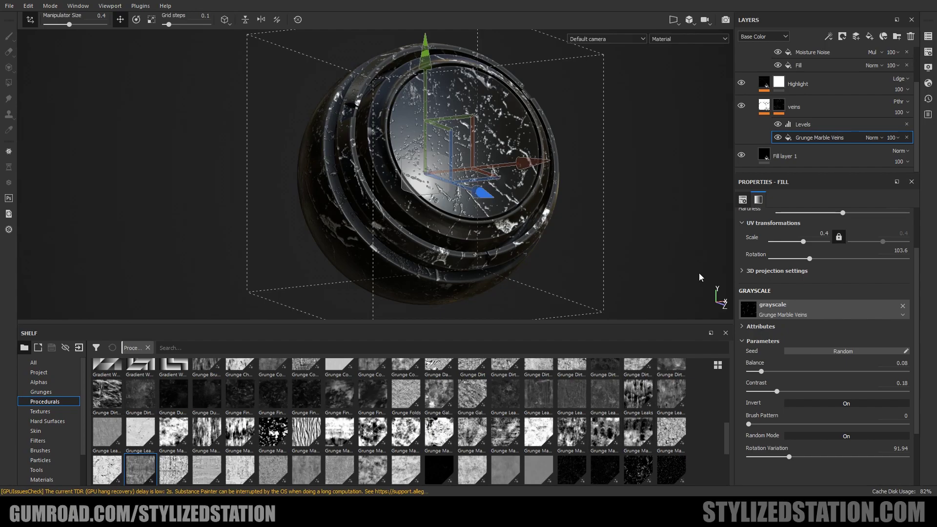
# Step: Select the BlackMarble folder in the layer stack
pyautogui.scroll(2, 781, 73)
pyautogui.click(780, 56)
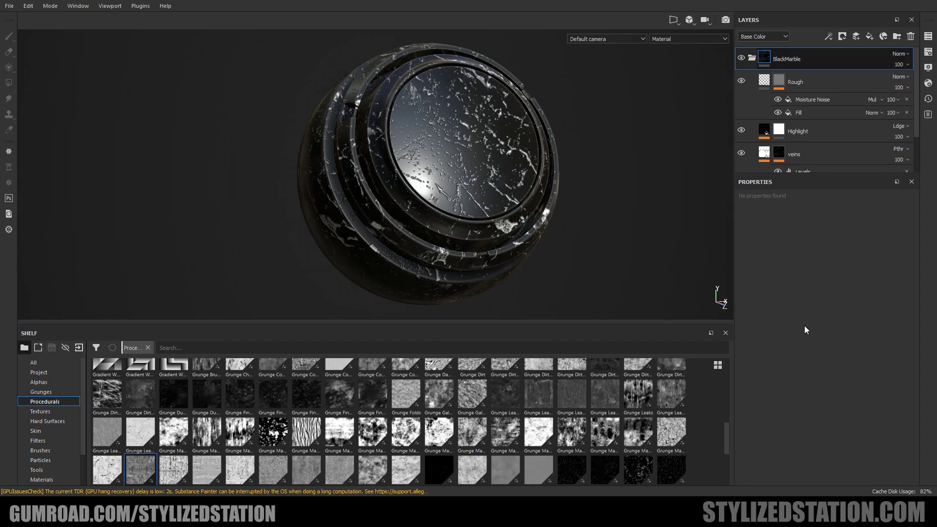